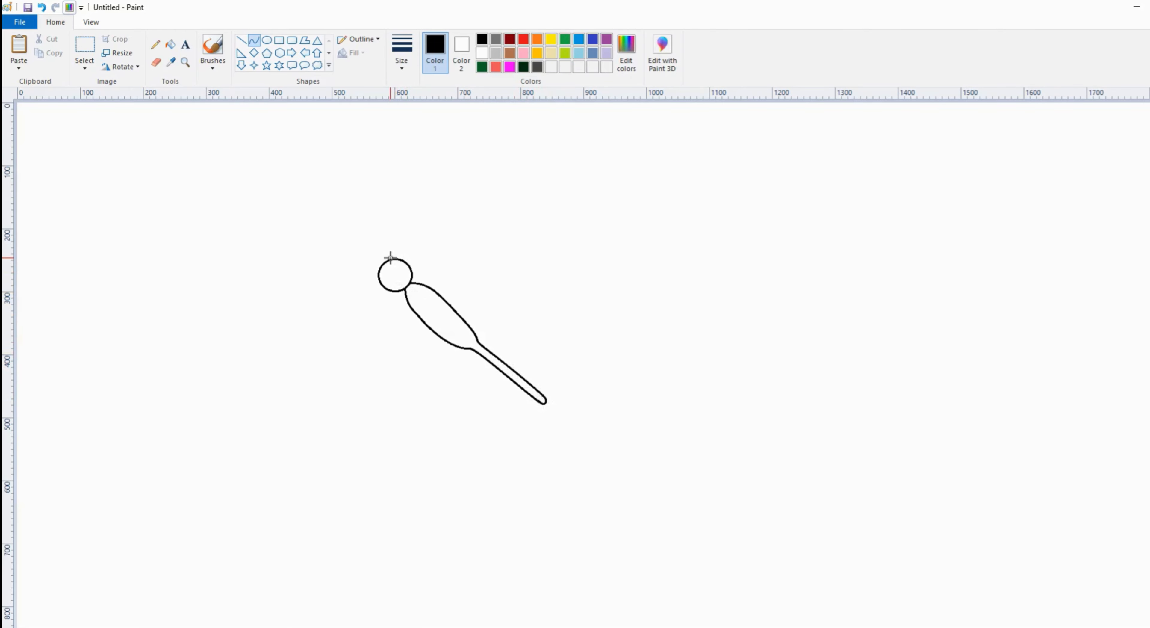
Draw two long curved antennae rising from the butterfly's head and end each one with a tiny circle.
left_click_drag(391, 257, 269, 208)
left_click_drag(388, 281, 252, 205)
left_click(267, 40)
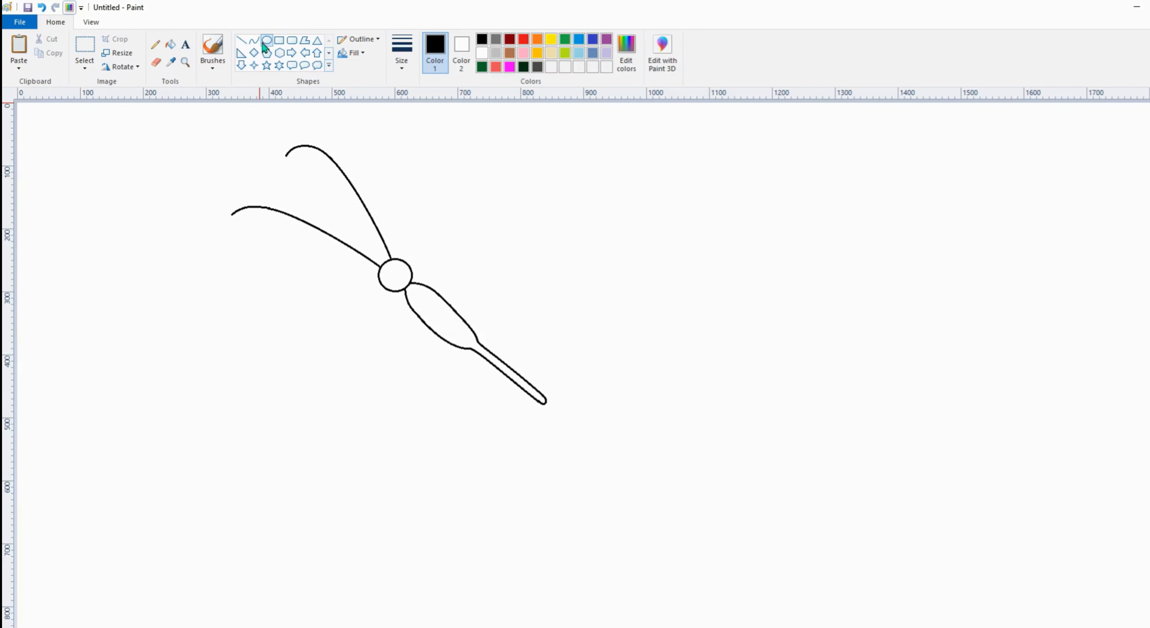
left_click_drag(229, 213, 240, 223)
key("ctrl+z")
key("ctrl+z")
Outline the large front wing from the upper body with a scalloped outer edge and a curved lower edge.
left_click(254, 41)
left_click_drag(450, 304, 637, 251)
left_click_drag(593, 204, 465, 319)
mouse_move(626, 261)
left_mouse_down()
mouse_move(613, 276)
mouse_move(633, 270)
left_mouse_up()
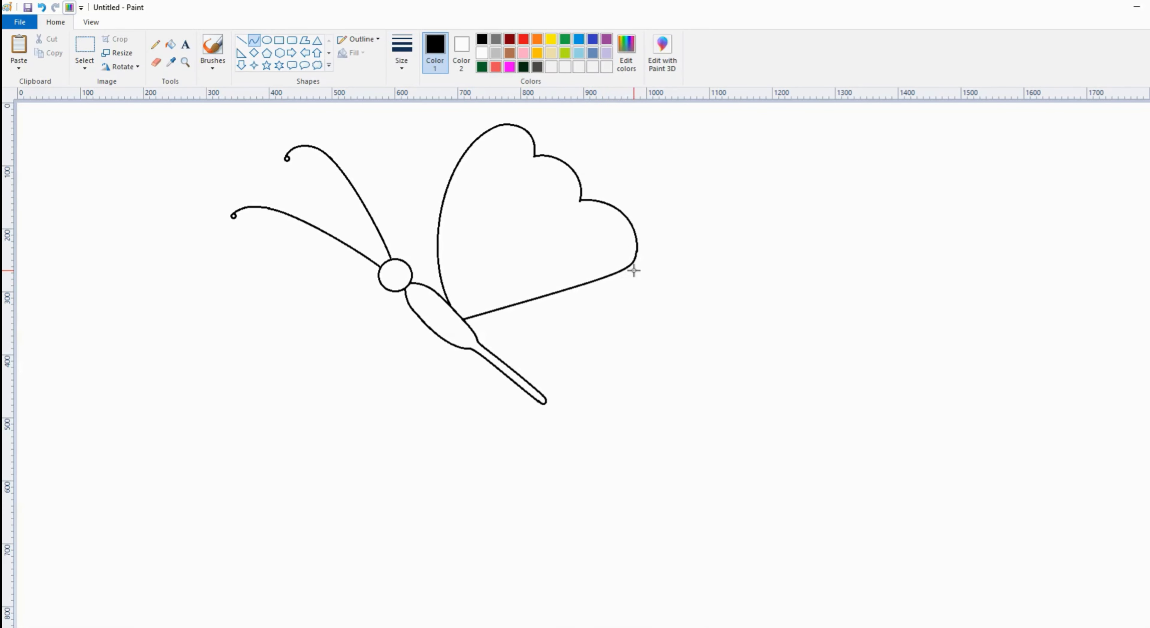
left_click_drag(533, 297, 538, 313)
Outline the narrow rear wing behind the front wing and the scalloped lower wing beneath it.
mouse_move(428, 280)
left_mouse_down()
mouse_move(396, 167)
mouse_move(404, 188)
mouse_move(419, 113)
mouse_move(396, 139)
mouse_move(407, 117)
mouse_move(478, 137)
mouse_move(453, 125)
left_mouse_up()
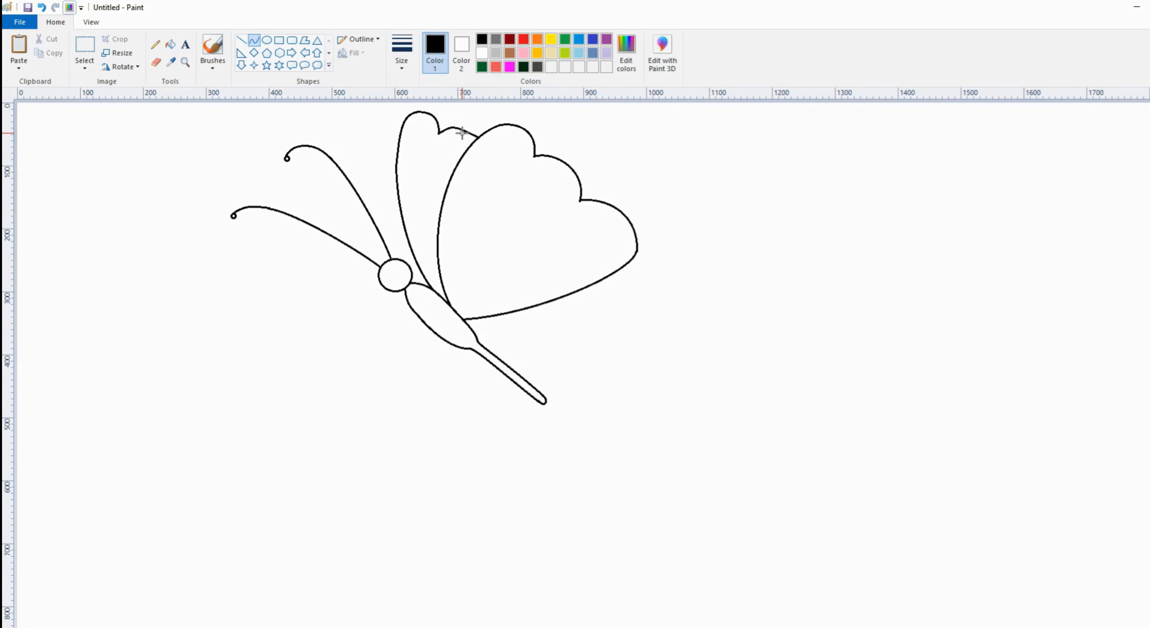
left_click_drag(631, 296, 630, 310)
mouse_move(623, 288)
left_mouse_down()
mouse_move(618, 274)
mouse_move(665, 336)
mouse_move(662, 313)
mouse_move(665, 369)
mouse_move(683, 333)
mouse_move(693, 351)
left_mouse_up()
mouse_move(664, 368)
left_mouse_down()
mouse_move(507, 354)
mouse_move(475, 334)
mouse_move(662, 370)
mouse_move(606, 379)
mouse_move(517, 364)
left_mouse_up()
left_click_drag(600, 356, 603, 359)
Draw two nested elongated loops inside the rear wing, tapering down to the body.
mouse_move(440, 296)
left_mouse_down()
mouse_move(413, 187)
mouse_move(427, 282)
left_mouse_up()
left_click_drag(411, 232, 441, 162)
mouse_move(444, 298)
left_mouse_down()
mouse_move(418, 246)
mouse_move(428, 206)
mouse_move(414, 205)
mouse_move(446, 300)
left_mouse_up()
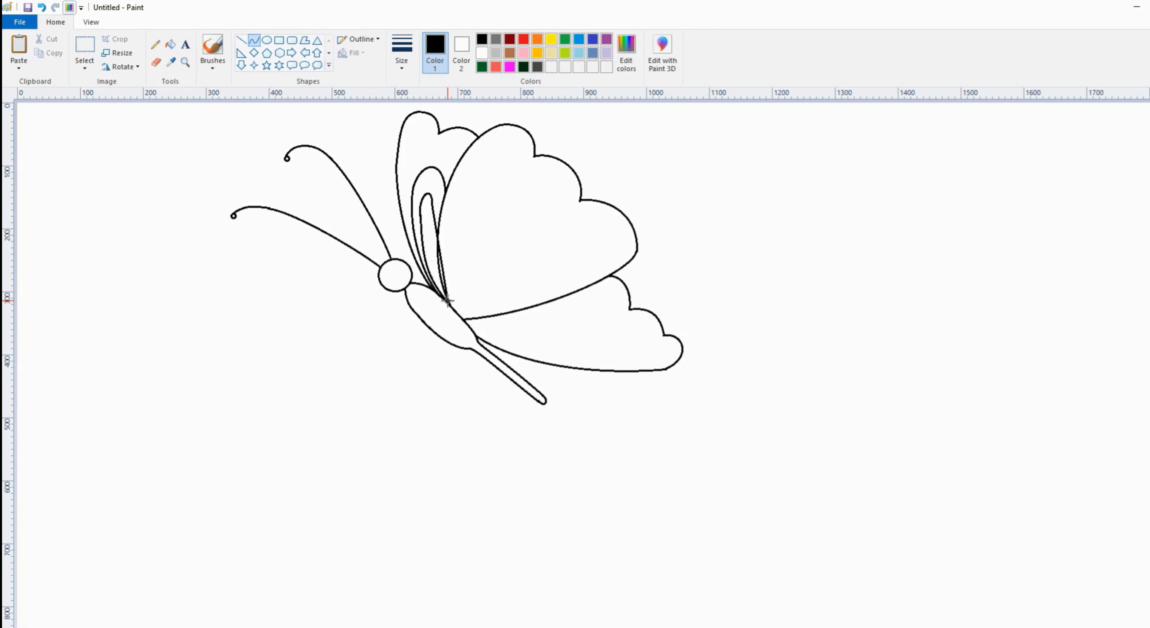
left_click_drag(435, 209, 428, 250)
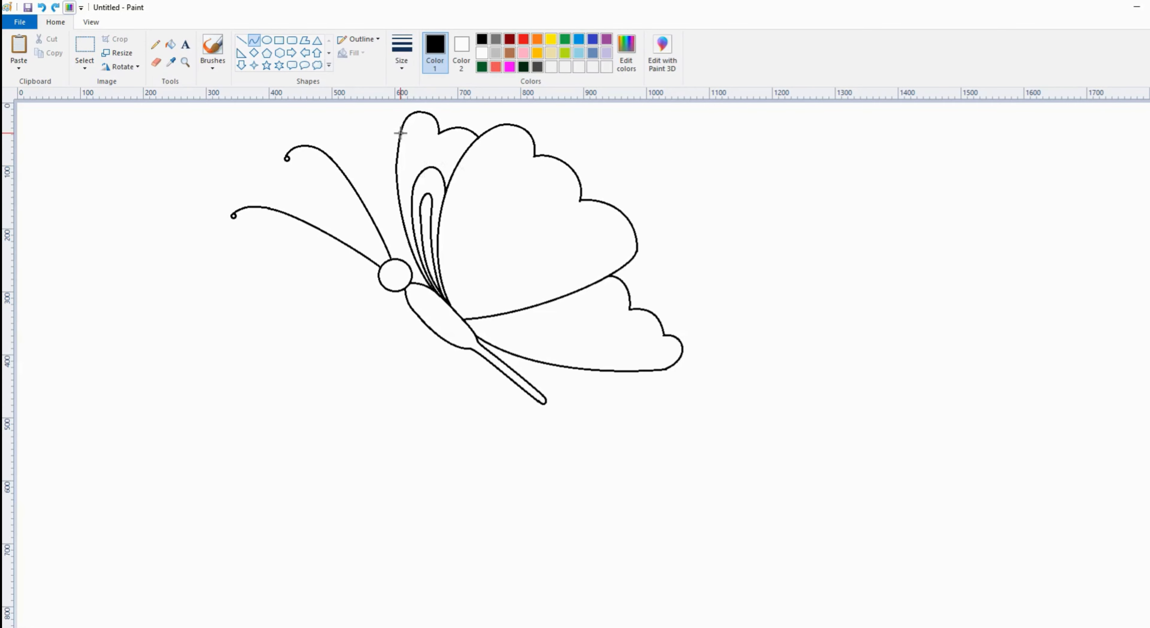
Draw a scalloped inner border along both upper wings and a smaller scalloped wing shape inside the front wing.
mouse_move(400, 133)
left_mouse_down()
mouse_move(431, 145)
mouse_move(420, 114)
mouse_move(435, 148)
mouse_move(519, 169)
mouse_move(496, 147)
mouse_move(519, 153)
mouse_move(558, 183)
mouse_move(566, 209)
mouse_move(553, 172)
mouse_move(623, 264)
mouse_move(590, 221)
mouse_move(600, 211)
left_mouse_up()
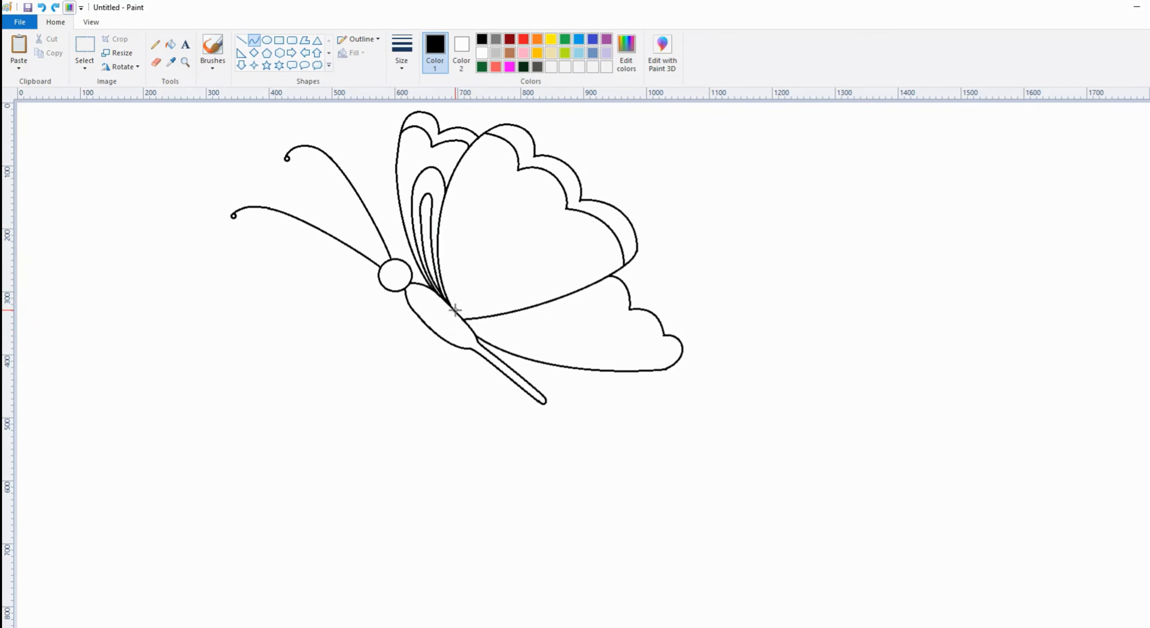
mouse_move(455, 309)
left_mouse_down()
mouse_move(458, 216)
mouse_move(473, 199)
left_mouse_up()
mouse_move(462, 252)
left_mouse_down()
mouse_move(433, 262)
mouse_move(442, 257)
left_mouse_up()
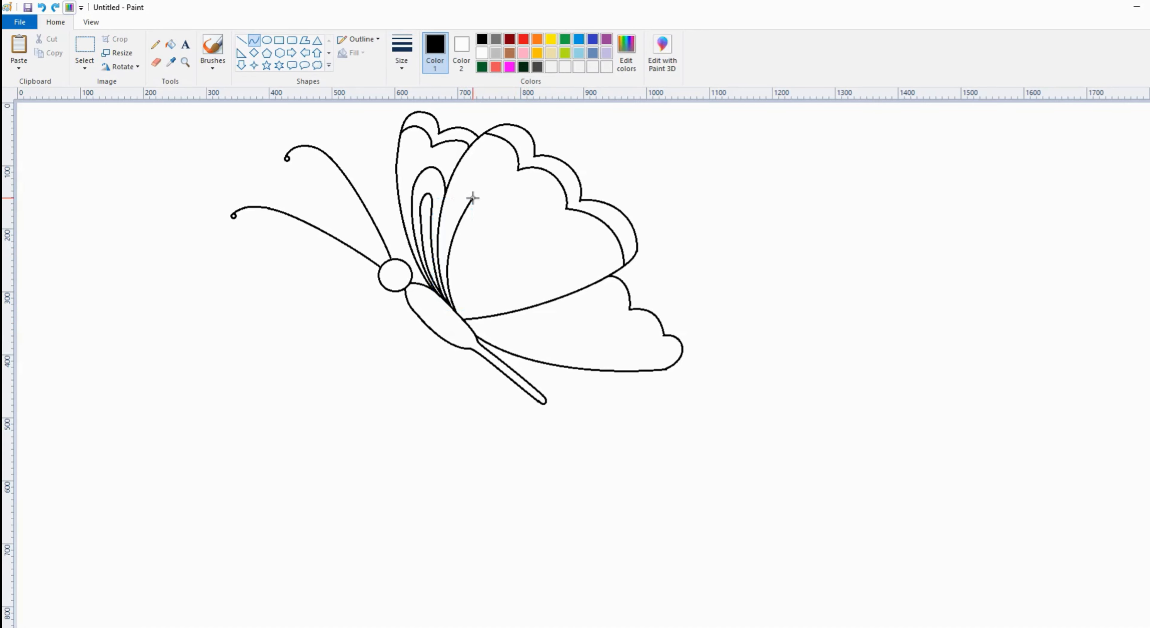
mouse_move(472, 199)
left_mouse_down()
mouse_move(517, 184)
mouse_move(480, 184)
mouse_move(522, 185)
mouse_move(558, 211)
mouse_move(575, 265)
mouse_move(572, 220)
left_mouse_up()
left_click_drag(582, 234, 592, 242)
mouse_move(573, 265)
left_mouse_down()
mouse_move(465, 315)
mouse_move(553, 281)
mouse_move(510, 318)
left_mouse_up()
Add a second scalloped line within the front wing's inner shape and two curved veins from the wing base.
mouse_move(498, 202)
left_mouse_down()
mouse_move(504, 222)
mouse_move(489, 194)
mouse_move(512, 203)
mouse_move(530, 244)
mouse_move(539, 233)
mouse_move(558, 278)
mouse_move(544, 241)
mouse_move(568, 252)
left_mouse_up()
left_click_drag(460, 317, 452, 289)
left_click_drag(489, 258, 492, 255)
mouse_move(464, 318)
left_mouse_down()
mouse_move(519, 263)
mouse_move(473, 294)
mouse_move(506, 274)
left_mouse_up()
Decorate the lower wing with a scalloped inner border, teardrop loops from the wing base and a central vein.
mouse_move(589, 285)
left_mouse_down()
mouse_move(613, 323)
mouse_move(615, 295)
mouse_move(614, 313)
mouse_move(639, 340)
mouse_move(649, 345)
mouse_move(647, 329)
mouse_move(679, 352)
left_mouse_up()
mouse_move(469, 327)
left_mouse_down()
mouse_move(624, 357)
mouse_move(492, 345)
mouse_move(623, 356)
mouse_move(595, 333)
left_mouse_up()
mouse_move(613, 342)
left_mouse_down()
mouse_move(639, 354)
mouse_move(614, 333)
mouse_move(471, 328)
mouse_move(528, 335)
mouse_move(530, 349)
mouse_move(584, 314)
mouse_move(576, 327)
mouse_move(467, 318)
left_mouse_up()
left_click(575, 327)
mouse_move(585, 314)
left_mouse_down()
mouse_move(583, 298)
mouse_move(562, 298)
left_mouse_up()
mouse_move(468, 326)
left_mouse_down()
mouse_move(596, 347)
mouse_move(490, 336)
left_mouse_up()
left_click_drag(580, 346, 541, 348)
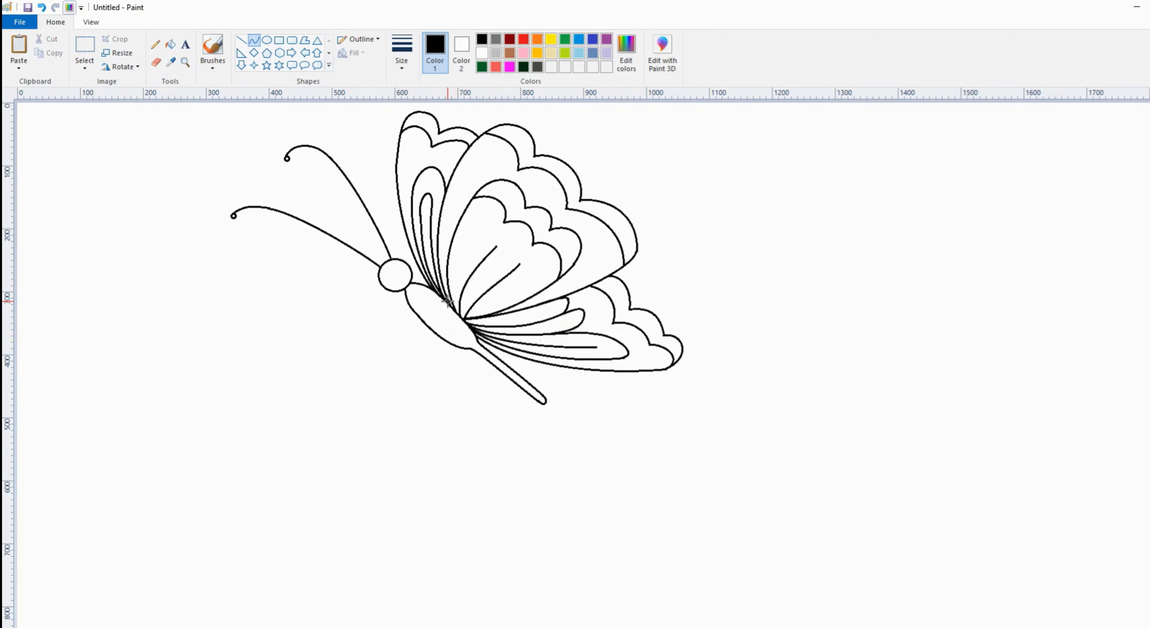
Add a vein inside the rear wing's inner loop and place small circles at the vein tips across the wings.
mouse_move(448, 302)
left_mouse_down()
mouse_move(427, 205)
mouse_move(436, 237)
mouse_move(423, 236)
left_mouse_up()
left_click(269, 42)
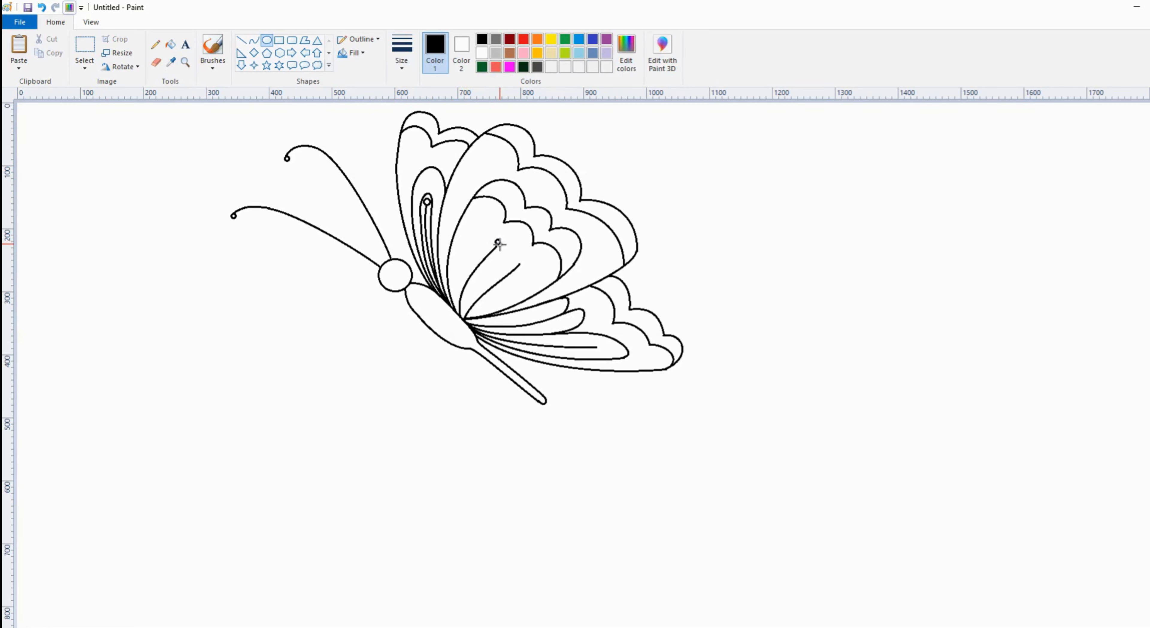
left_click_drag(518, 258, 524, 265)
left_click_drag(605, 346, 603, 350)
Draw veins from the wing base to the lower wing's small circles and give the head an eye and smile.
left_click(254, 42)
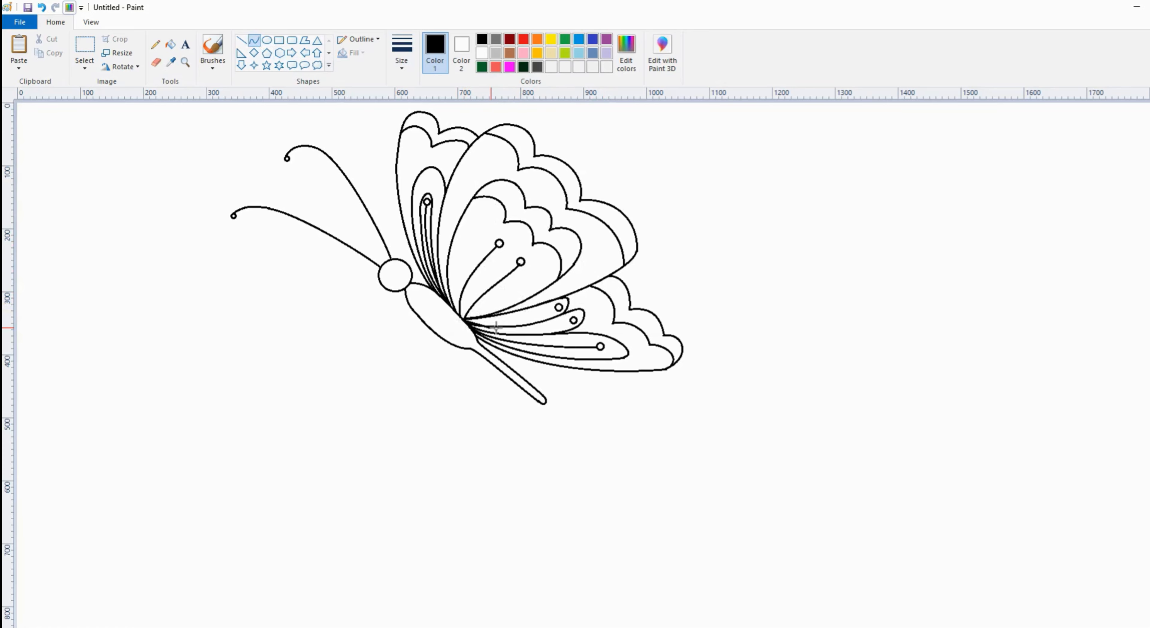
left_click_drag(496, 327, 536, 317)
mouse_move(467, 323)
left_mouse_down()
mouse_move(570, 320)
mouse_move(483, 336)
mouse_move(524, 326)
left_mouse_up()
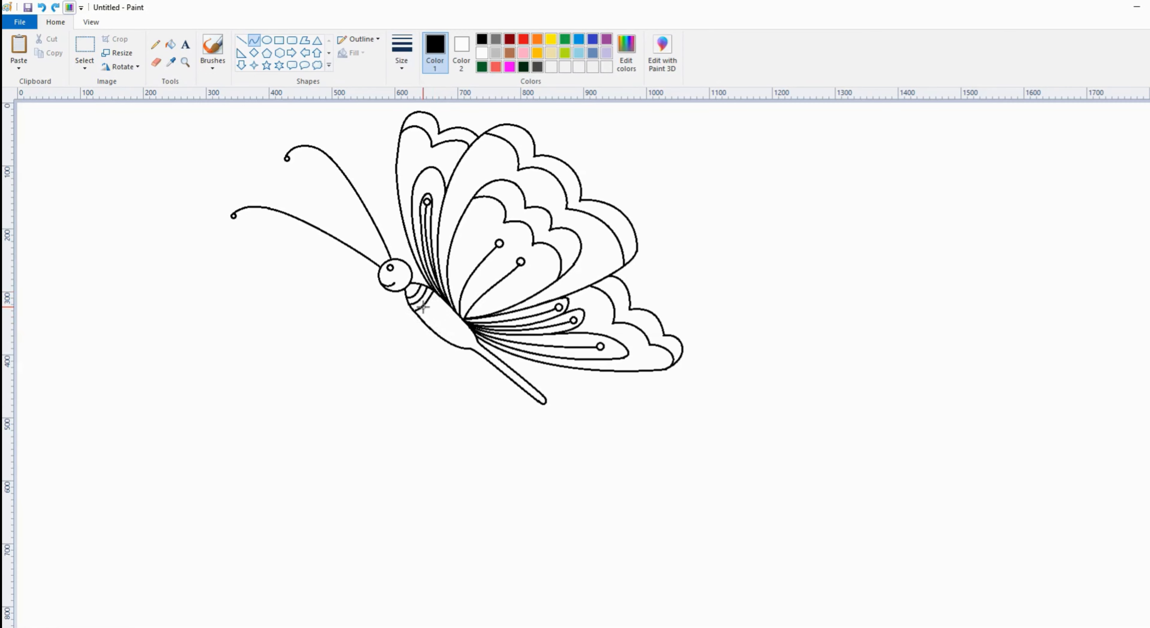
Fill the butterfly's body with curved cross stripes and draw a line along the middle of the tail.
mouse_move(423, 307)
left_mouse_down()
mouse_move(439, 297)
mouse_move(433, 320)
mouse_move(449, 305)
mouse_move(435, 329)
mouse_move(447, 322)
left_mouse_up()
left_click_drag(437, 333, 447, 332)
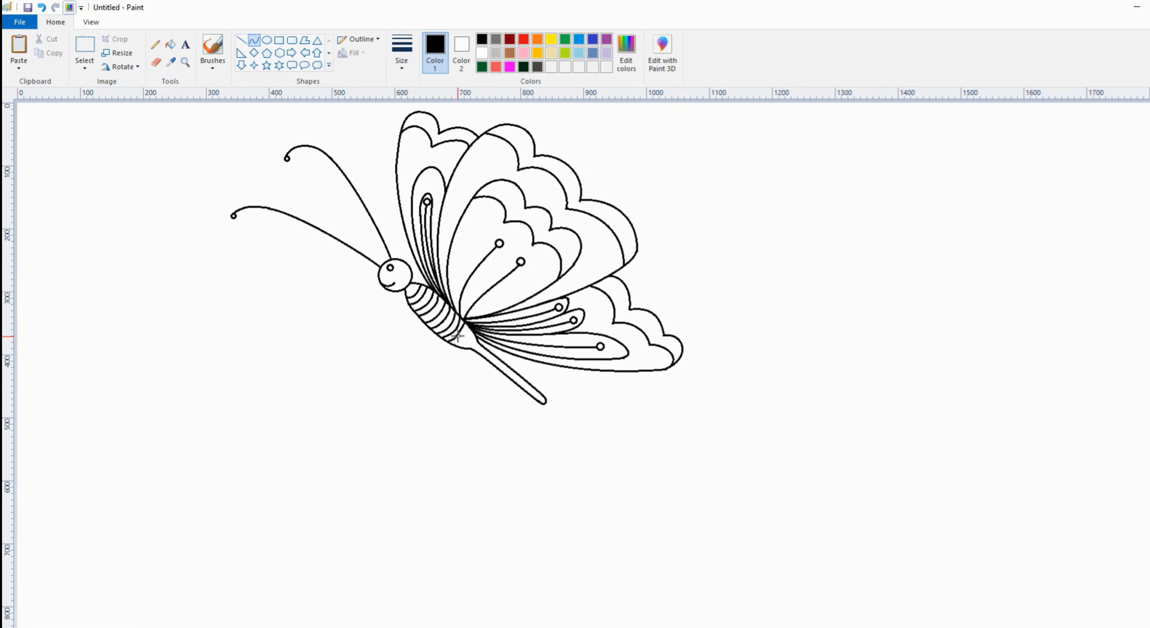
left_click_drag(474, 332, 461, 345)
left_click(474, 351)
left_click_drag(475, 348, 545, 403)
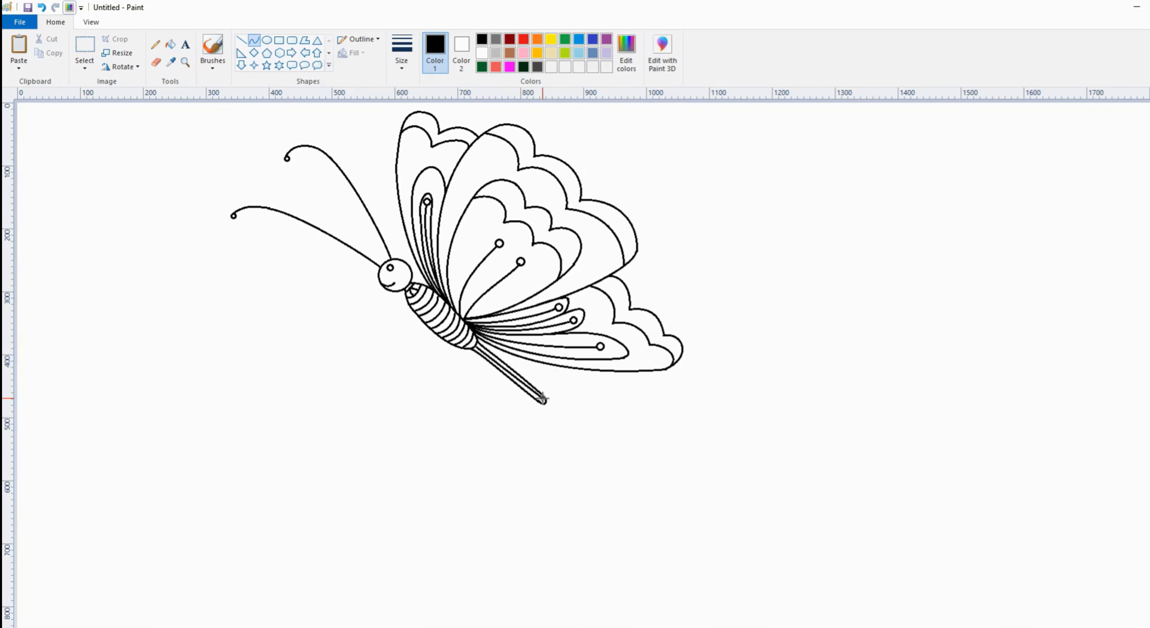
Draw a curved flower stem below the butterfly with one long right branch and one short left branch.
left_click_drag(369, 625, 293, 414)
left_click_drag(318, 488, 310, 467)
left_click(311, 467)
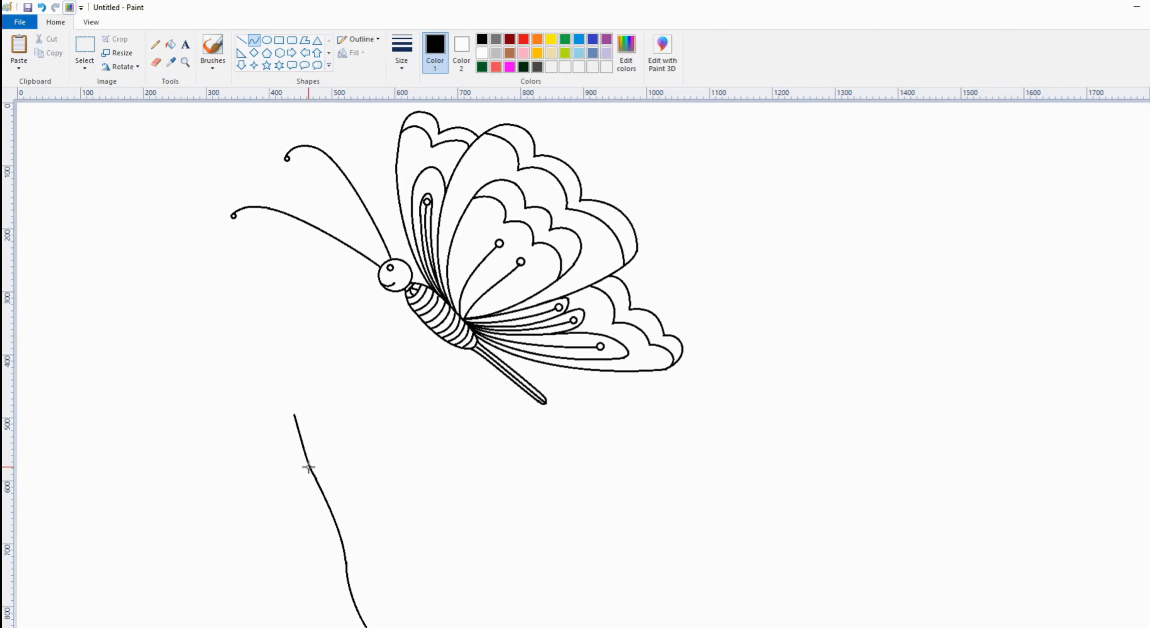
left_click_drag(345, 555, 414, 469)
left_click_drag(386, 523, 385, 480)
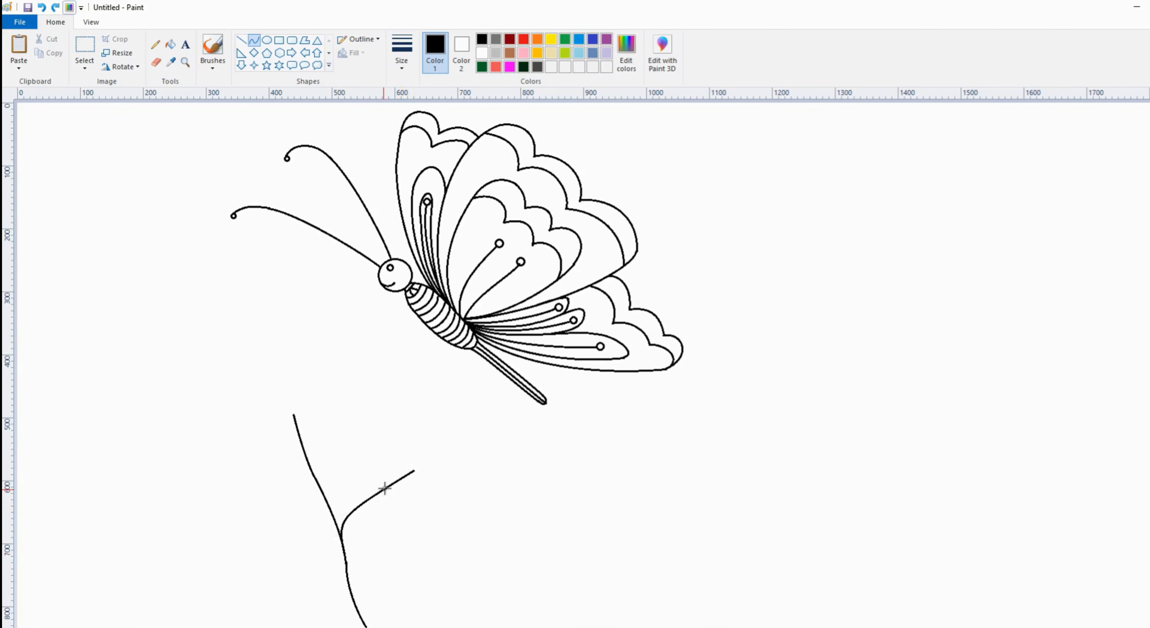
left_click(384, 480)
left_click_drag(337, 526, 317, 503)
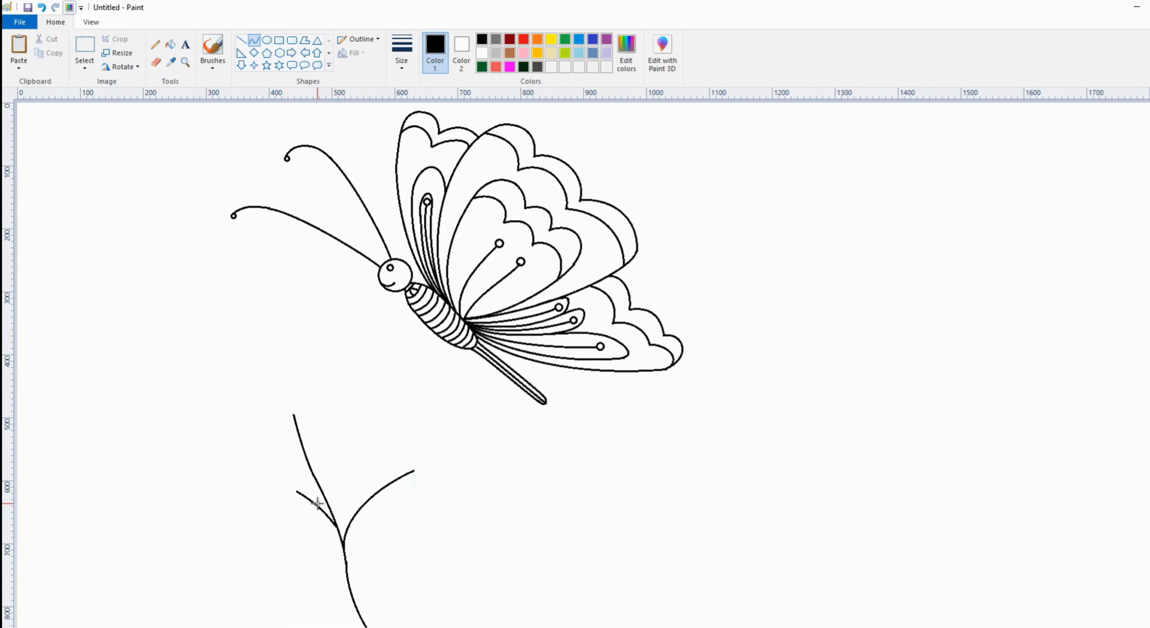
Draw the stem's second side line up to the flower position and add two short curved twigs near its upper end.
left_click_drag(350, 585, 341, 477)
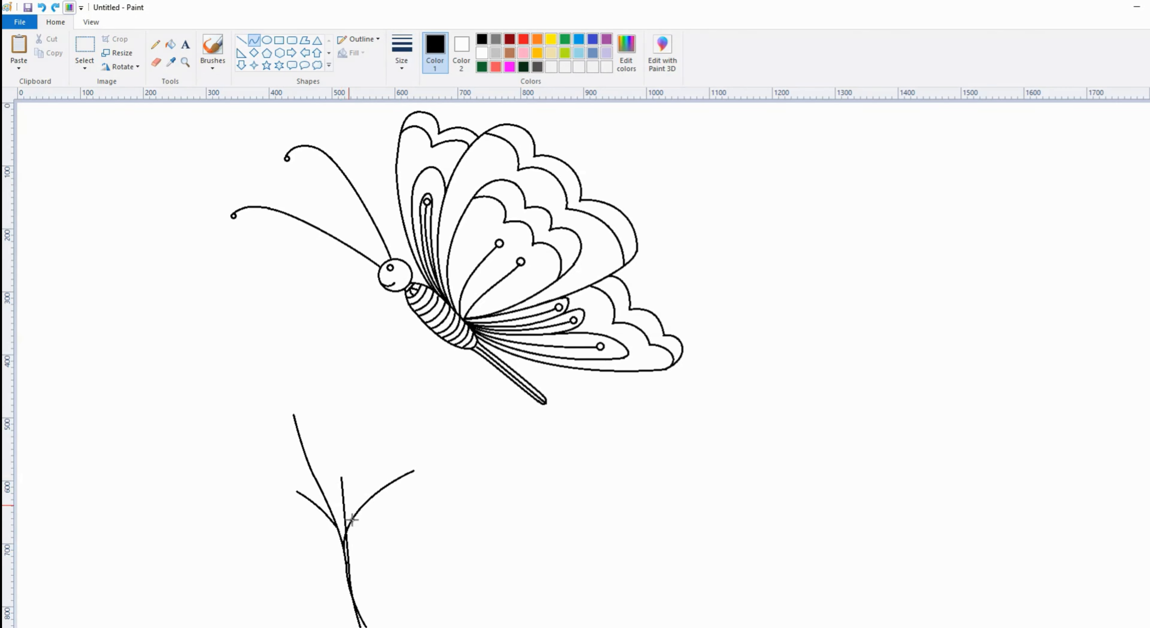
mouse_move(349, 549)
left_mouse_down()
mouse_move(318, 392)
mouse_move(334, 457)
mouse_move(353, 433)
left_mouse_up()
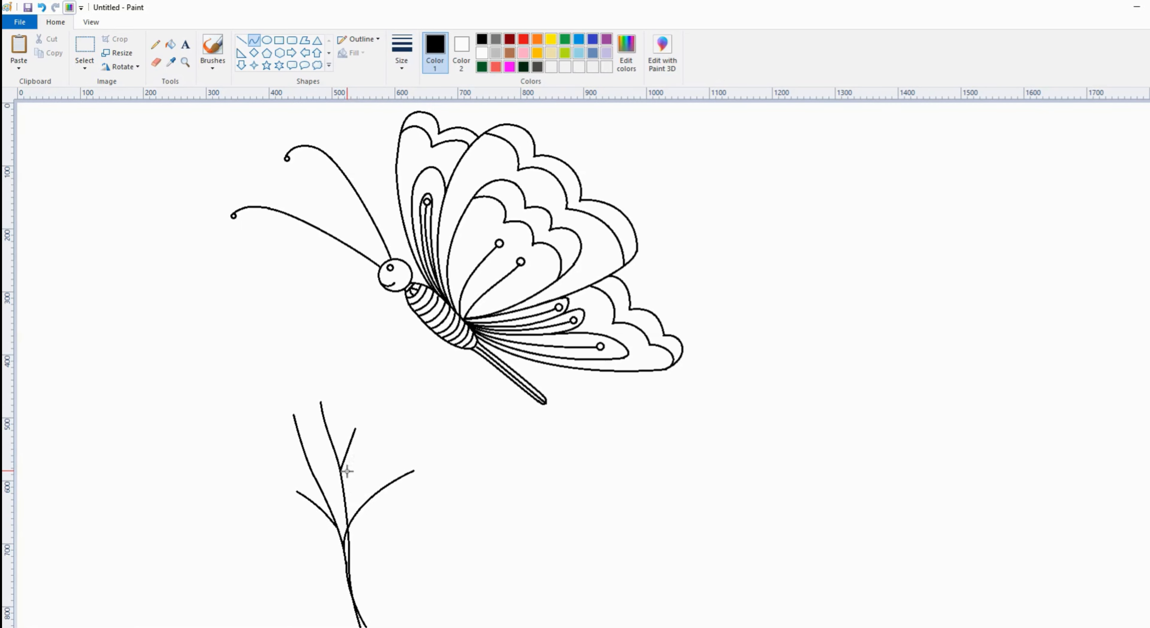
left_click_drag(347, 471, 316, 442)
left_click(345, 438)
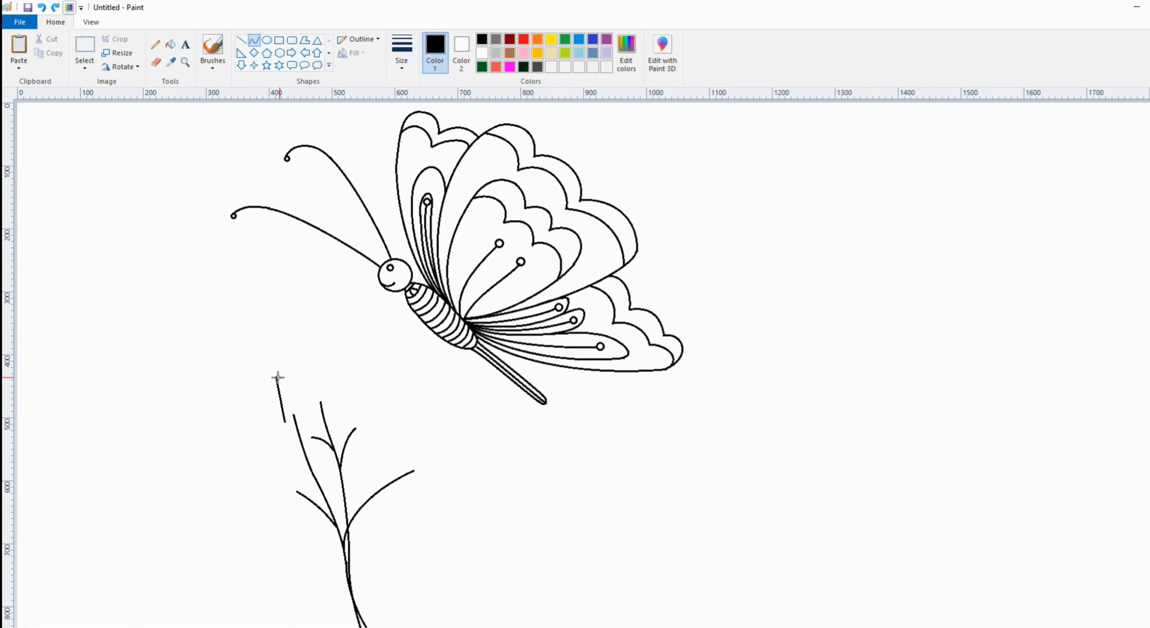
Outline the small front petal, the wavy left petals and the rounded upper-middle petal above the stem.
mouse_move(278, 377)
left_mouse_down()
mouse_move(264, 416)
mouse_move(294, 416)
mouse_move(321, 385)
mouse_move(303, 379)
mouse_move(319, 380)
mouse_move(312, 371)
left_mouse_up()
left_click_drag(277, 375, 263, 429)
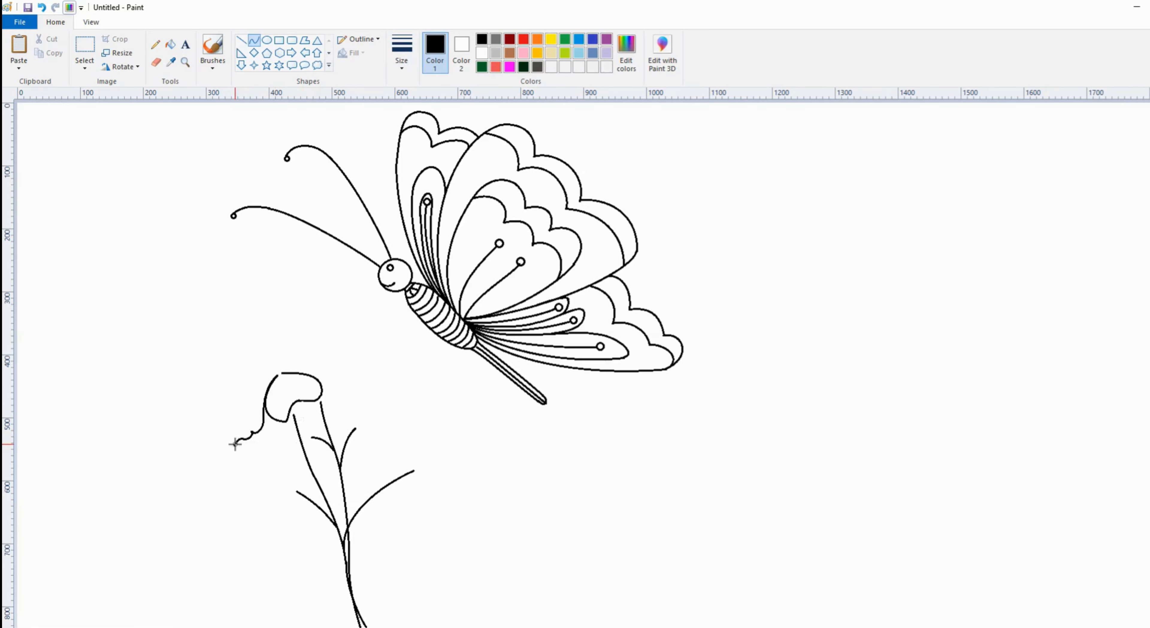
mouse_move(235, 443)
left_mouse_down()
mouse_move(220, 432)
mouse_move(230, 446)
left_mouse_up()
mouse_move(225, 444)
left_mouse_down()
mouse_move(214, 402)
mouse_move(270, 373)
mouse_move(242, 370)
mouse_move(253, 375)
mouse_move(195, 418)
mouse_move(165, 386)
mouse_move(174, 363)
mouse_move(227, 350)
mouse_move(201, 352)
mouse_move(220, 338)
mouse_move(244, 367)
mouse_move(271, 375)
mouse_move(188, 343)
mouse_move(193, 296)
mouse_move(217, 289)
left_mouse_up()
left_click_drag(255, 350, 261, 283)
Outline the wavy right and large upper-right petals and close the flower's upper edge.
mouse_move(336, 396)
left_mouse_down()
mouse_move(364, 392)
mouse_move(341, 400)
mouse_move(365, 373)
left_mouse_up()
left_click(355, 401)
left_click_drag(370, 380, 373, 383)
left_click(366, 372)
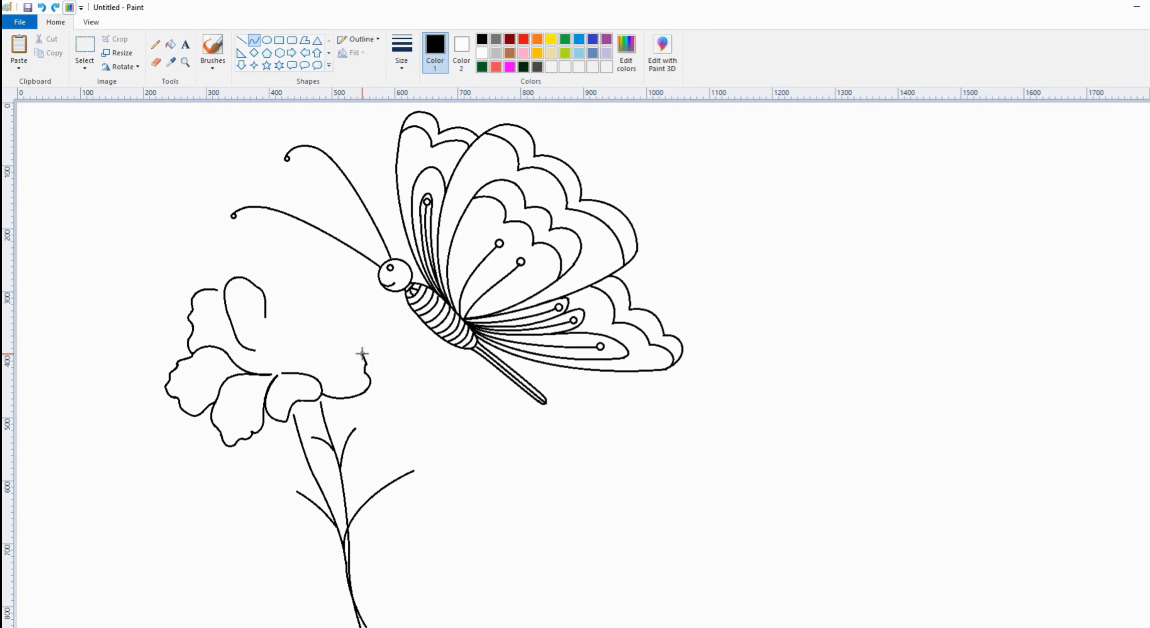
left_click(368, 360)
left_click(365, 359)
left_click_drag(362, 353, 282, 373)
left_click(362, 345)
left_click(354, 334)
left_click(307, 353)
left_click(297, 370)
mouse_move(331, 343)
left_mouse_down()
mouse_move(335, 292)
mouse_move(343, 306)
mouse_move(300, 273)
mouse_move(321, 274)
mouse_move(312, 285)
mouse_move(301, 272)
mouse_move(288, 283)
mouse_move(270, 275)
mouse_move(267, 297)
mouse_move(262, 276)
mouse_move(264, 317)
left_mouse_up()
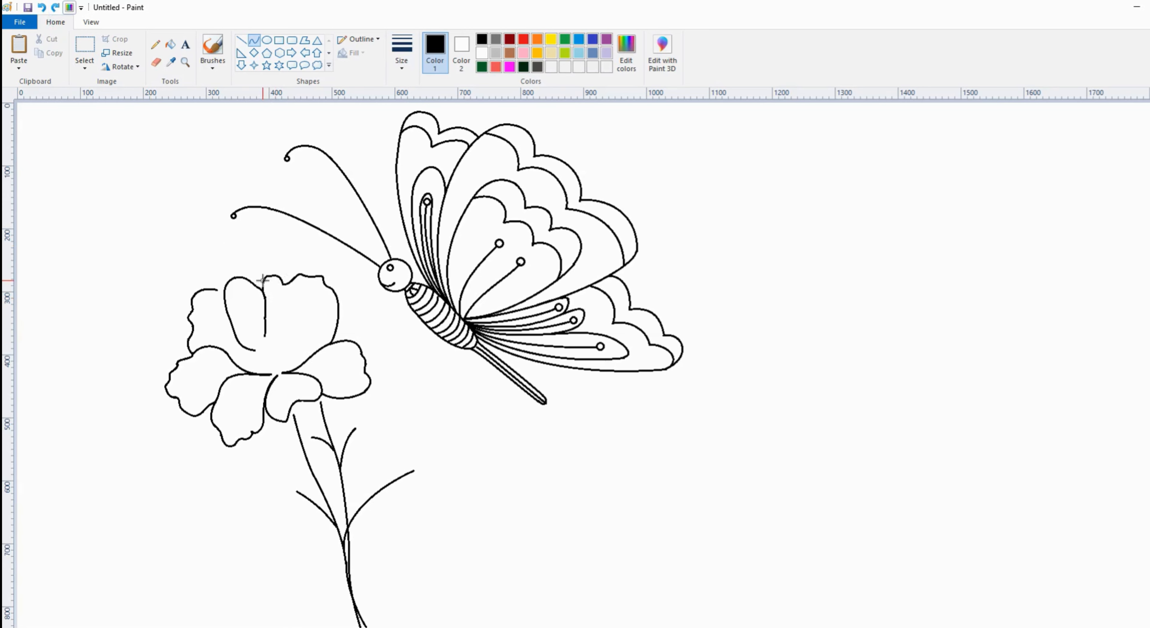
left_click_drag(259, 277, 230, 283)
Draw curved vein lines from the flower's centre into the right, front and left lower petals.
mouse_move(290, 371)
left_mouse_down()
mouse_move(334, 356)
mouse_move(300, 375)
mouse_move(324, 353)
left_mouse_up()
mouse_move(291, 372)
left_mouse_down()
mouse_move(337, 373)
mouse_move(305, 380)
left_mouse_up()
left_click_drag(312, 368, 324, 359)
mouse_move(283, 374)
left_mouse_down()
mouse_move(305, 387)
mouse_move(295, 376)
left_mouse_up()
mouse_move(283, 375)
left_mouse_down()
mouse_move(278, 407)
mouse_move(274, 393)
left_mouse_up()
mouse_move(284, 375)
left_mouse_down()
mouse_move(290, 392)
mouse_move(207, 365)
mouse_move(186, 379)
mouse_move(245, 382)
left_mouse_up()
left_click_drag(243, 379, 209, 358)
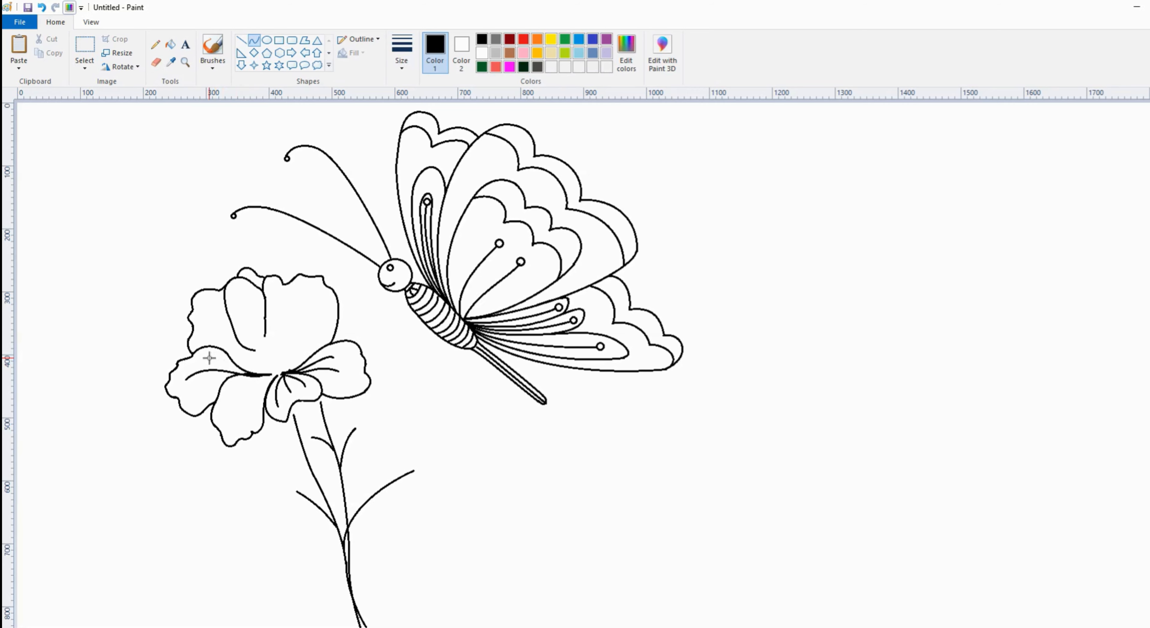
mouse_move(277, 375)
left_mouse_down()
mouse_move(236, 399)
mouse_move(235, 415)
left_mouse_up()
mouse_move(251, 394)
left_mouse_down()
mouse_move(244, 383)
mouse_move(235, 391)
left_mouse_up()
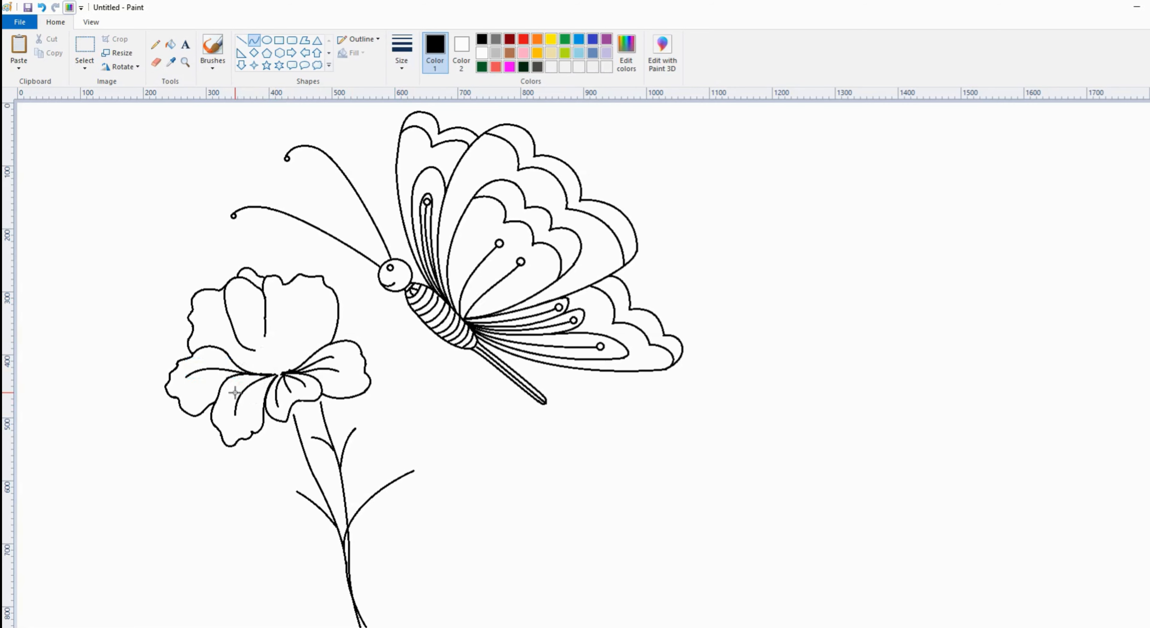
Draw a fold line in the large upper petal and vein lines fanning from the flower's centre into the upper petals.
mouse_move(286, 285)
left_mouse_down()
mouse_move(291, 316)
mouse_move(275, 367)
mouse_move(300, 326)
left_mouse_up()
left_click_drag(290, 351, 296, 348)
mouse_move(284, 373)
left_mouse_down()
mouse_move(317, 314)
mouse_move(311, 351)
mouse_move(310, 336)
left_mouse_up()
mouse_move(277, 374)
left_mouse_down()
mouse_move(245, 330)
mouse_move(268, 357)
mouse_move(245, 361)
left_mouse_up()
mouse_move(275, 374)
left_mouse_down()
mouse_move(227, 346)
mouse_move(251, 374)
mouse_move(276, 316)
mouse_move(274, 372)
left_mouse_up()
key("ctrl+z")
left_click_drag(279, 329, 283, 331)
left_click_drag(277, 374, 269, 332)
left_click_drag(272, 357, 275, 370)
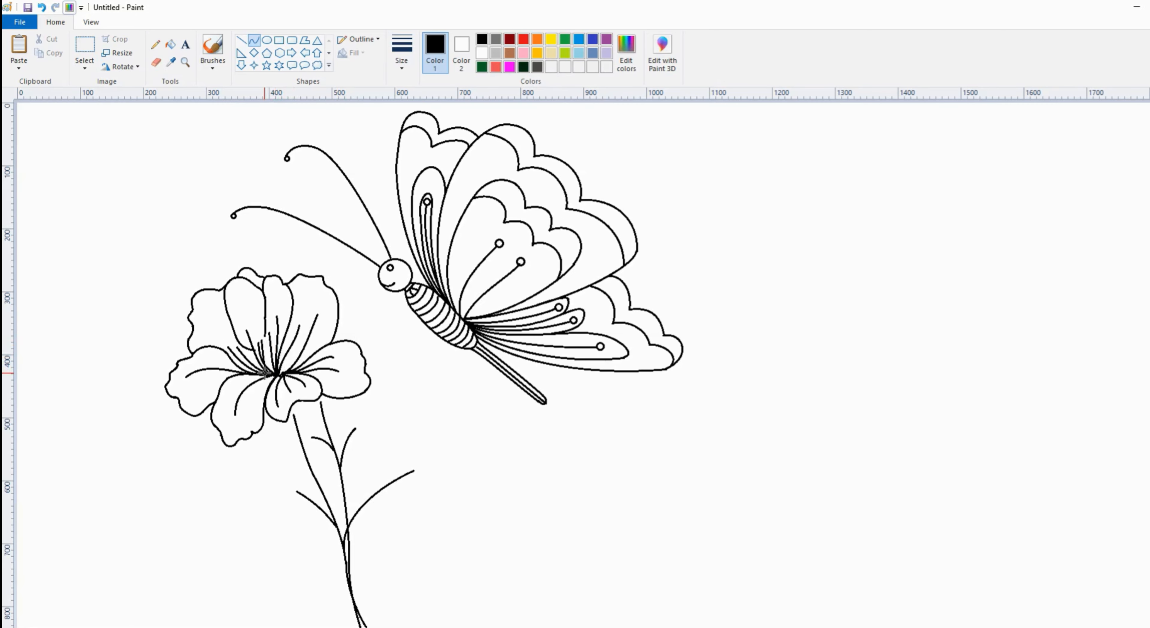
Paint a jagged red stamen tip in the flower's upper-middle petal and fill its interior with red.
left_click(217, 67)
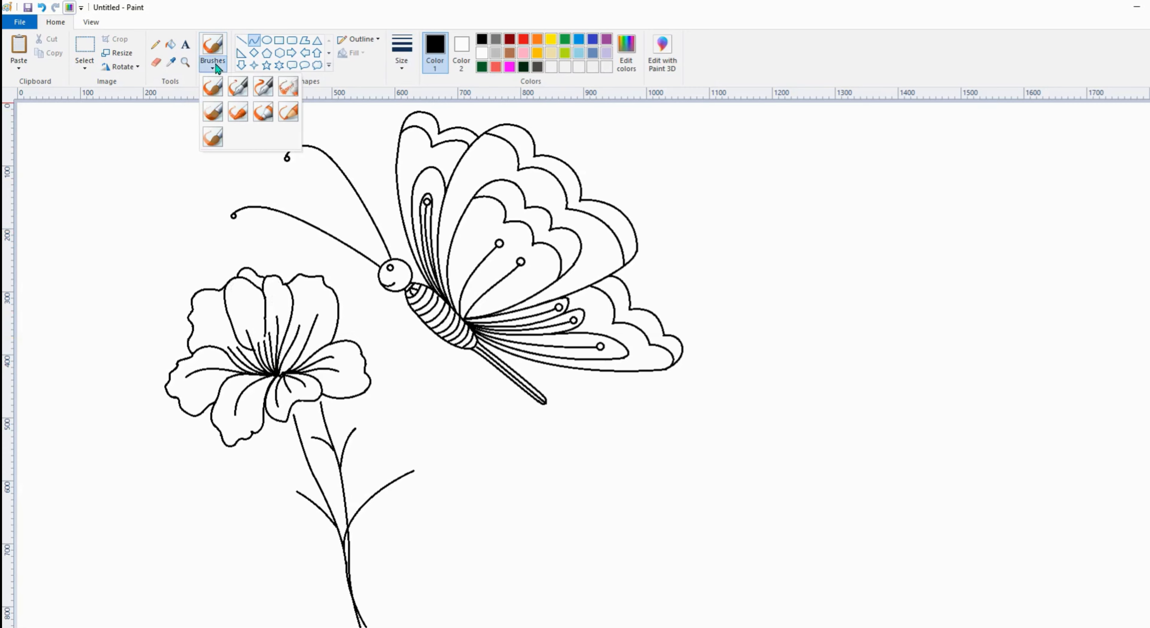
left_click(212, 87)
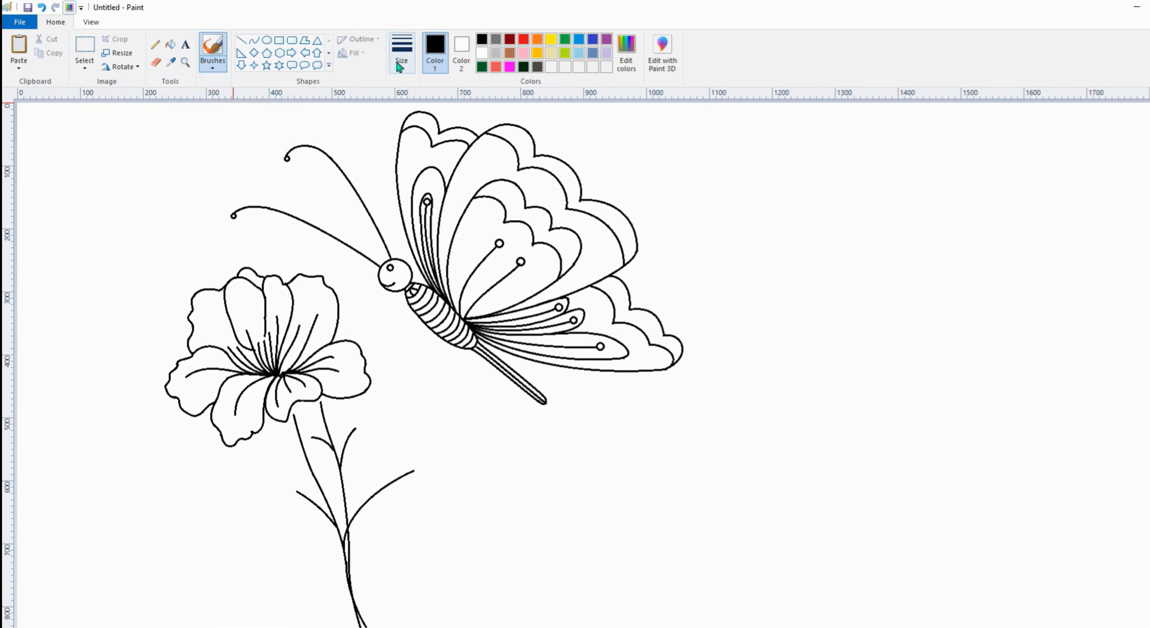
left_click(523, 42)
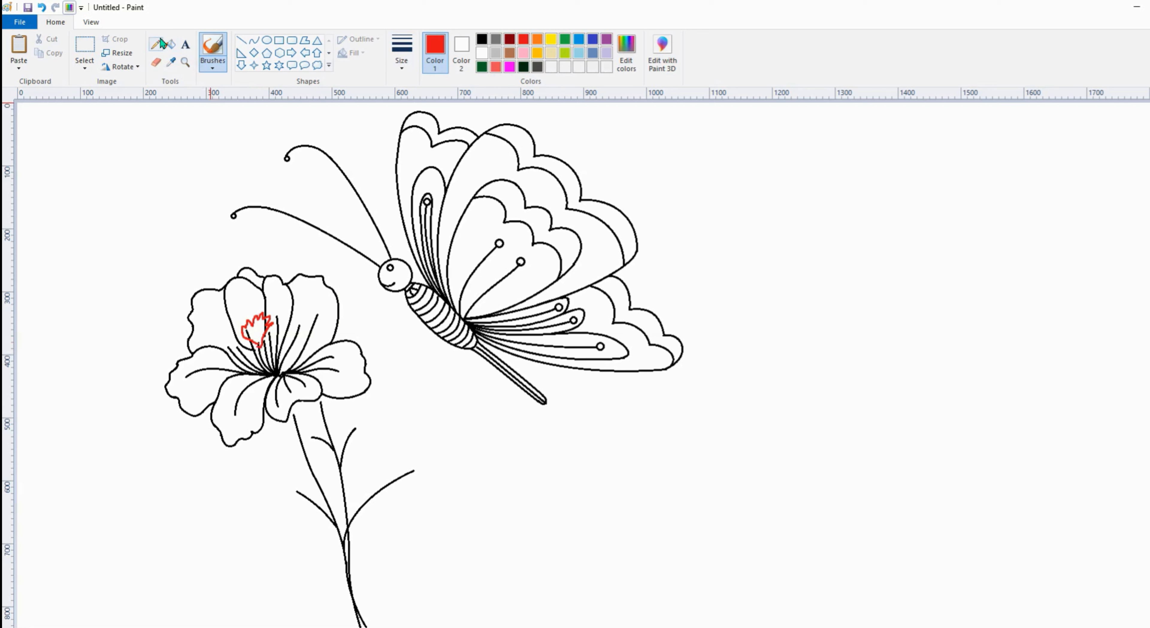
left_click(170, 44)
left_click(462, 48)
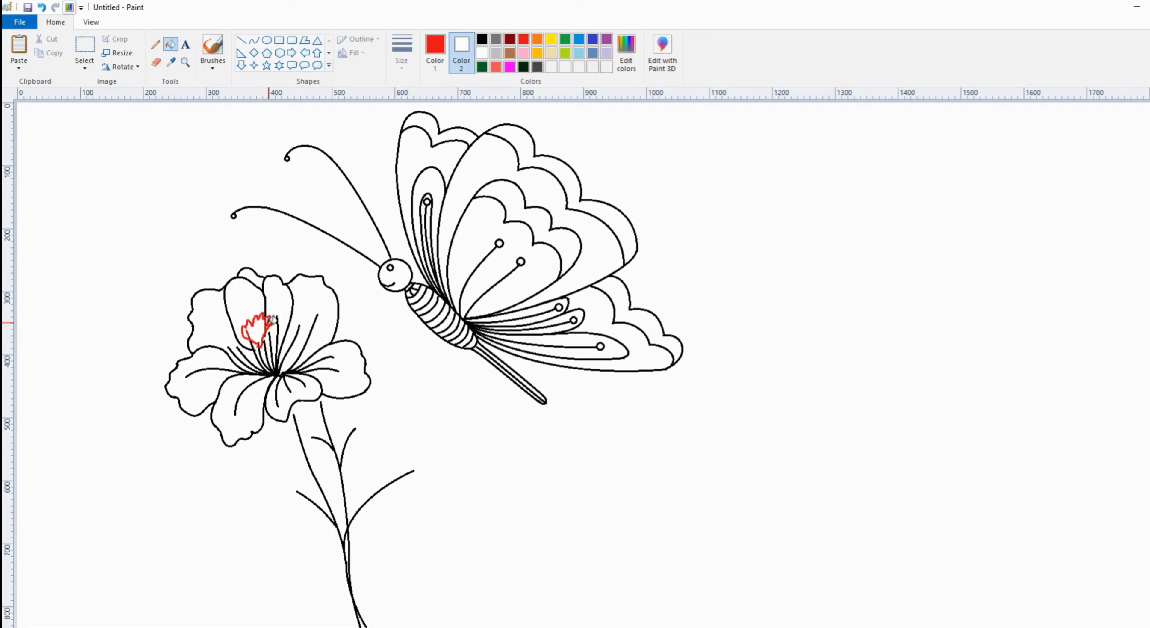
left_click(257, 322)
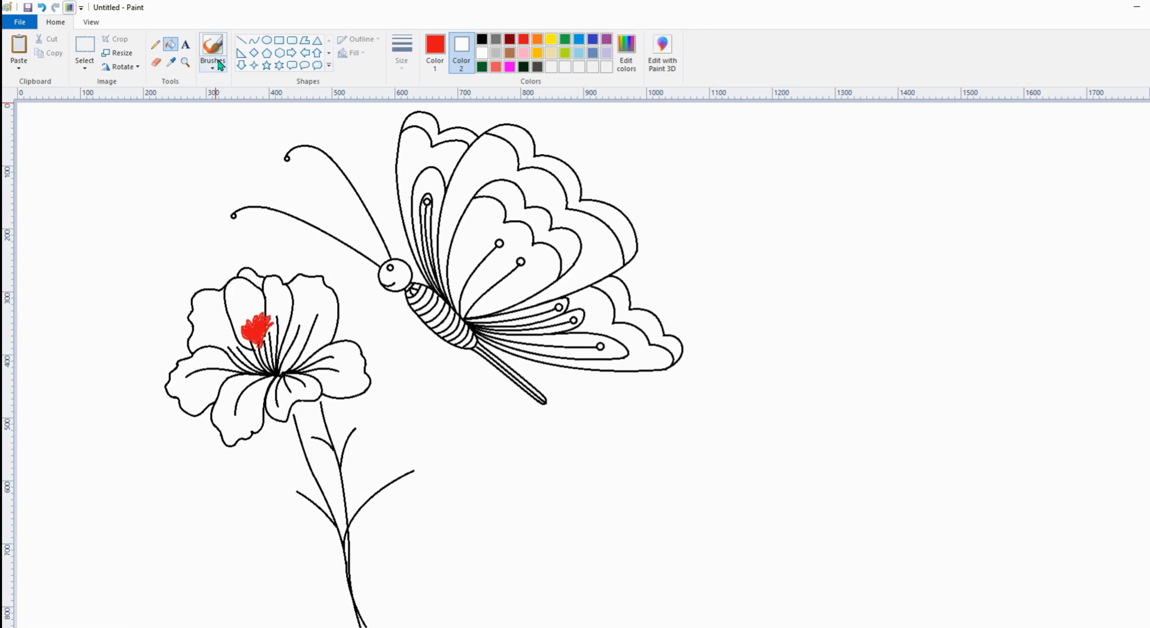
Brush a dark red stalk from the red stamen tip down to the flower's centre.
left_click(219, 52)
left_click(431, 44)
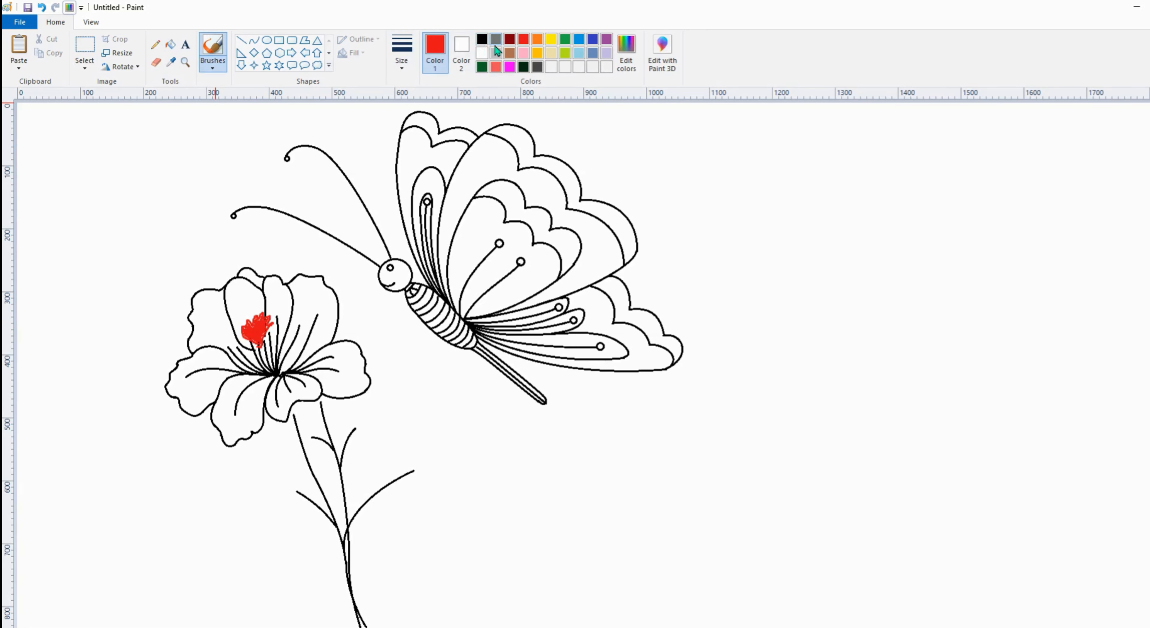
left_click(510, 40)
Draw a pointed black leaf with a curved inner vein at the end of the stem's left branch.
left_click(254, 41)
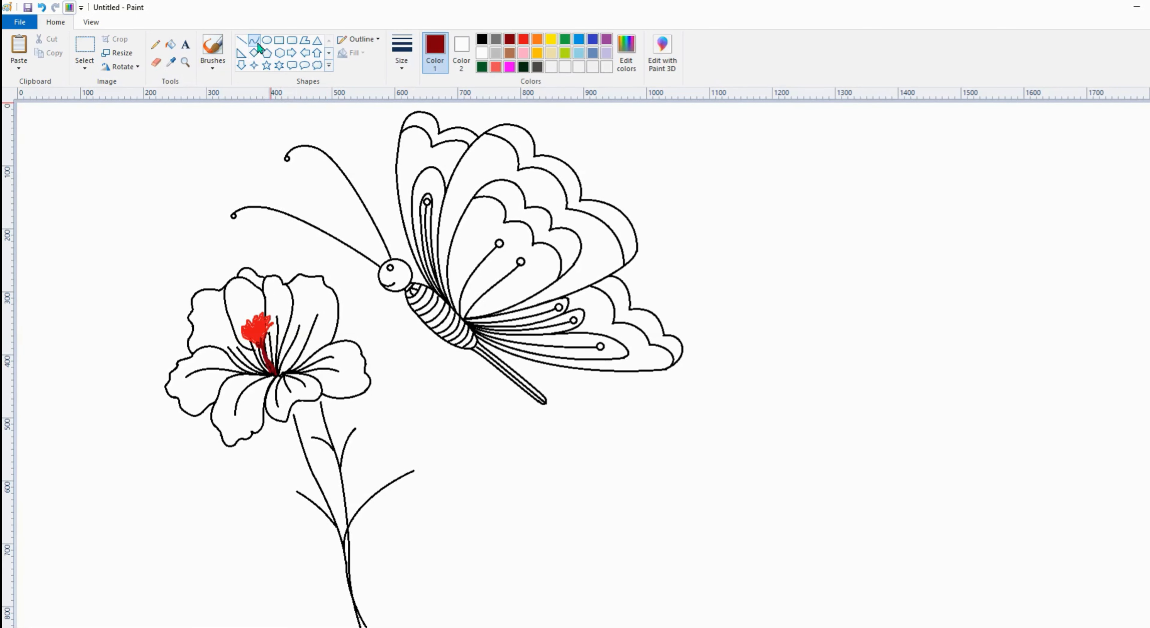
left_click(482, 40)
mouse_move(297, 491)
left_mouse_down()
mouse_move(246, 499)
mouse_move(288, 490)
mouse_move(250, 500)
mouse_move(200, 465)
mouse_move(223, 496)
mouse_move(259, 458)
mouse_move(299, 492)
mouse_move(260, 459)
mouse_move(201, 468)
mouse_move(228, 456)
mouse_move(214, 474)
left_mouse_up()
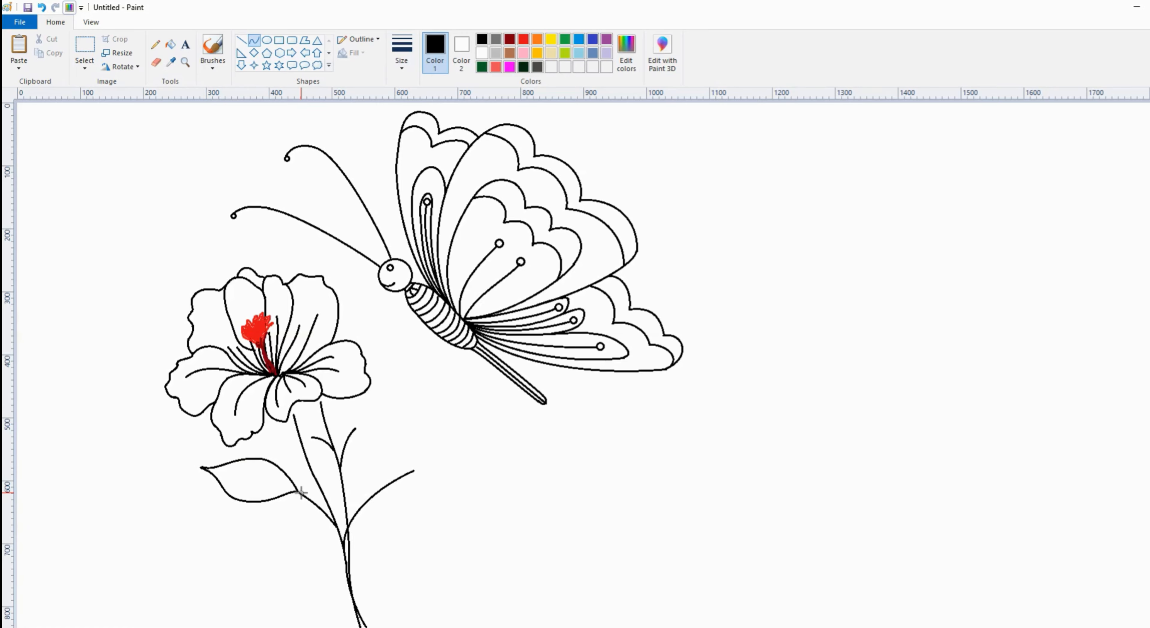
mouse_move(297, 491)
left_mouse_down()
mouse_move(246, 476)
mouse_move(286, 484)
mouse_move(273, 475)
mouse_move(203, 467)
mouse_move(239, 476)
mouse_move(228, 475)
left_mouse_up()
Draw a drooping pointed leaf with a curved inner vein below the stem's right branch.
left_click_drag(369, 517, 431, 588)
left_click_drag(392, 547, 400, 565)
mouse_move(362, 515)
left_mouse_down()
mouse_move(382, 500)
mouse_move(431, 522)
mouse_move(426, 547)
mouse_move(393, 502)
mouse_move(410, 506)
mouse_move(431, 582)
mouse_move(400, 529)
mouse_move(377, 516)
mouse_move(396, 518)
mouse_move(429, 580)
left_mouse_up()
Draw an upright pointed leaf with an inner vein above the stem's right branch.
mouse_move(362, 503)
left_mouse_down()
mouse_move(368, 451)
mouse_move(360, 479)
mouse_move(363, 463)
mouse_move(393, 420)
mouse_move(369, 442)
mouse_move(390, 463)
mouse_move(372, 478)
mouse_move(389, 485)
mouse_move(389, 463)
left_mouse_up()
left_click_drag(390, 463, 393, 419)
left_click_drag(390, 459, 389, 426)
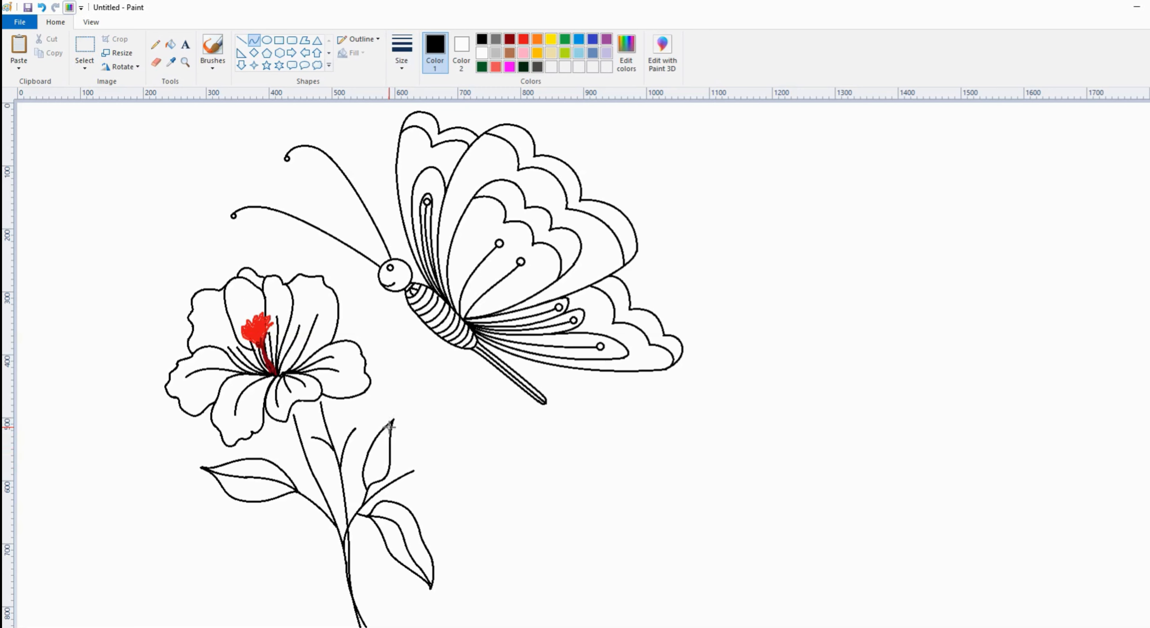
mouse_move(367, 488)
left_mouse_down()
mouse_move(392, 421)
mouse_move(367, 490)
mouse_move(378, 445)
left_mouse_up()
Draw two pointed leaves at the end of the stem's right branch, one horizontal and one rising above it with a centre vein.
mouse_move(389, 484)
left_mouse_down()
mouse_move(467, 494)
mouse_move(442, 499)
mouse_move(407, 495)
mouse_move(478, 488)
mouse_move(456, 495)
mouse_move(463, 489)
mouse_move(429, 470)
mouse_move(449, 470)
mouse_move(398, 478)
mouse_move(417, 468)
left_mouse_up()
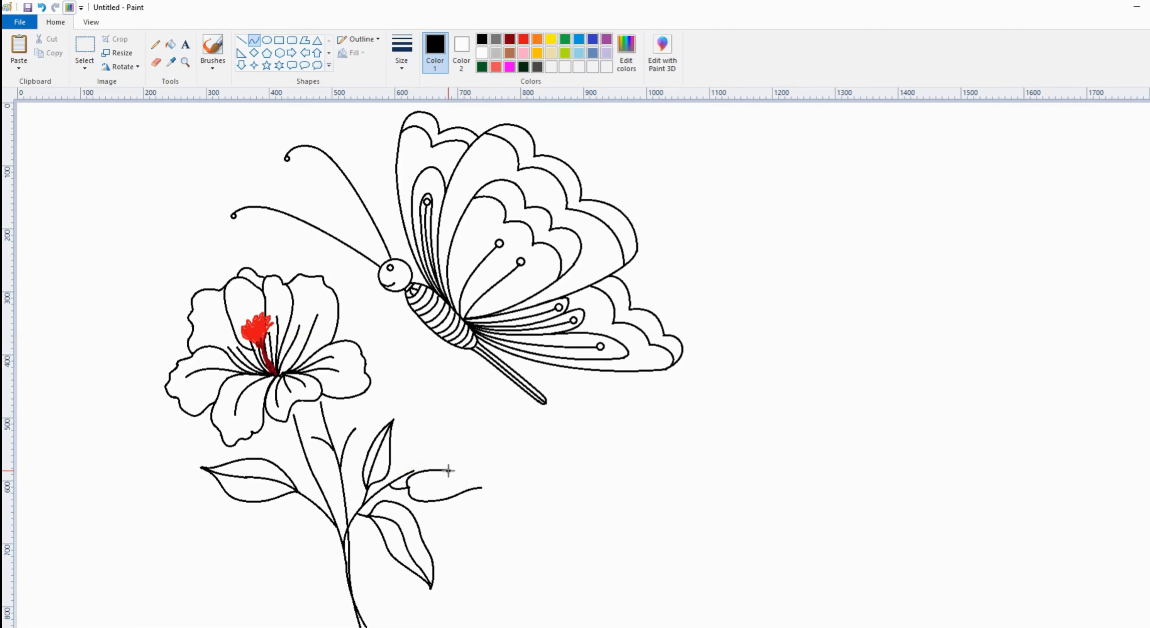
mouse_move(449, 471)
left_mouse_down()
mouse_move(480, 488)
mouse_move(459, 472)
mouse_move(438, 487)
mouse_move(481, 487)
mouse_move(415, 488)
mouse_move(443, 480)
left_mouse_up()
mouse_move(408, 473)
left_mouse_down()
mouse_move(415, 432)
mouse_move(477, 414)
mouse_move(419, 425)
mouse_move(461, 404)
mouse_move(452, 394)
mouse_move(449, 459)
mouse_move(426, 474)
mouse_move(478, 413)
left_mouse_up()
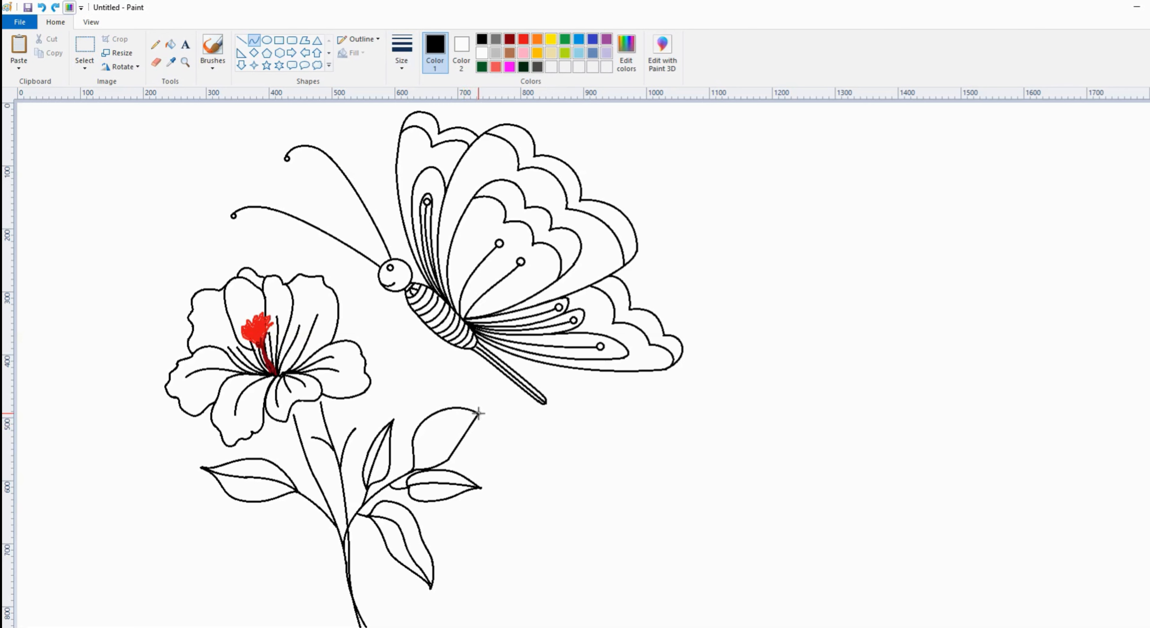
left_click_drag(459, 458, 463, 424)
left_click_drag(413, 469, 478, 413)
Add curved side veins inside the rising right leaf, the drooping right leaf and the large left leaf.
left_click_drag(449, 447, 445, 417)
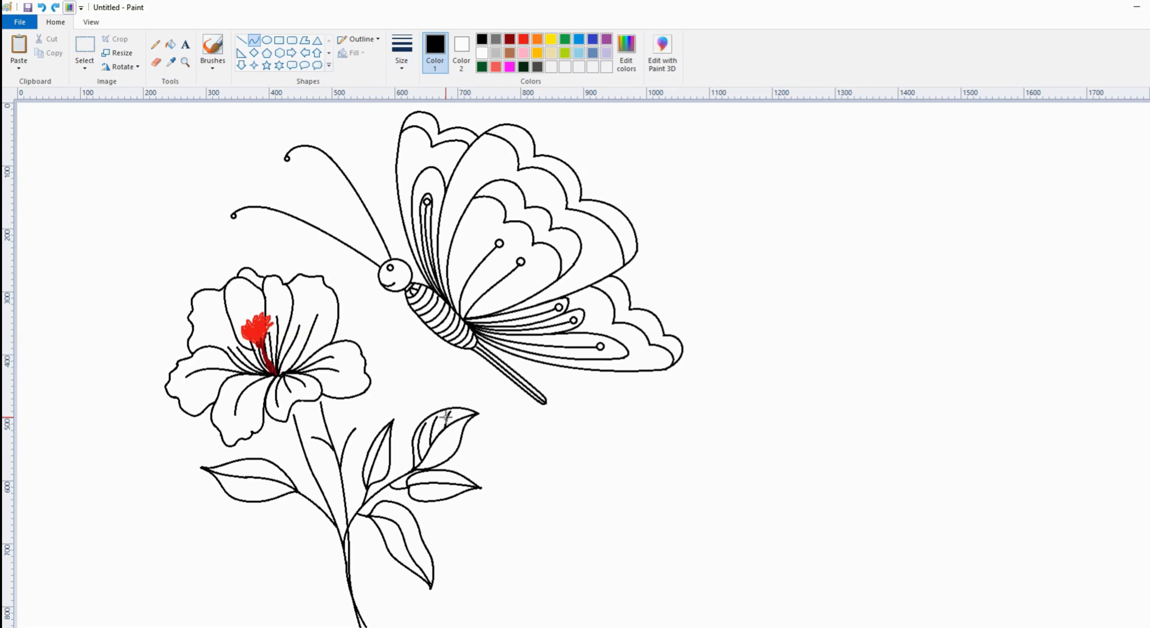
left_click_drag(427, 459, 448, 430)
left_click_drag(408, 512, 416, 566)
left_click_drag(286, 482, 249, 471)
mouse_move(237, 470)
left_mouse_down()
mouse_move(212, 487)
mouse_move(253, 483)
mouse_move(231, 477)
left_mouse_up()
Draw a small pointed leaf with veins on the lower left side of the stem, below the large left leaf.
mouse_move(342, 552)
left_mouse_down()
mouse_move(328, 537)
mouse_move(340, 546)
mouse_move(262, 528)
mouse_move(298, 549)
mouse_move(282, 526)
mouse_move(315, 520)
left_mouse_up()
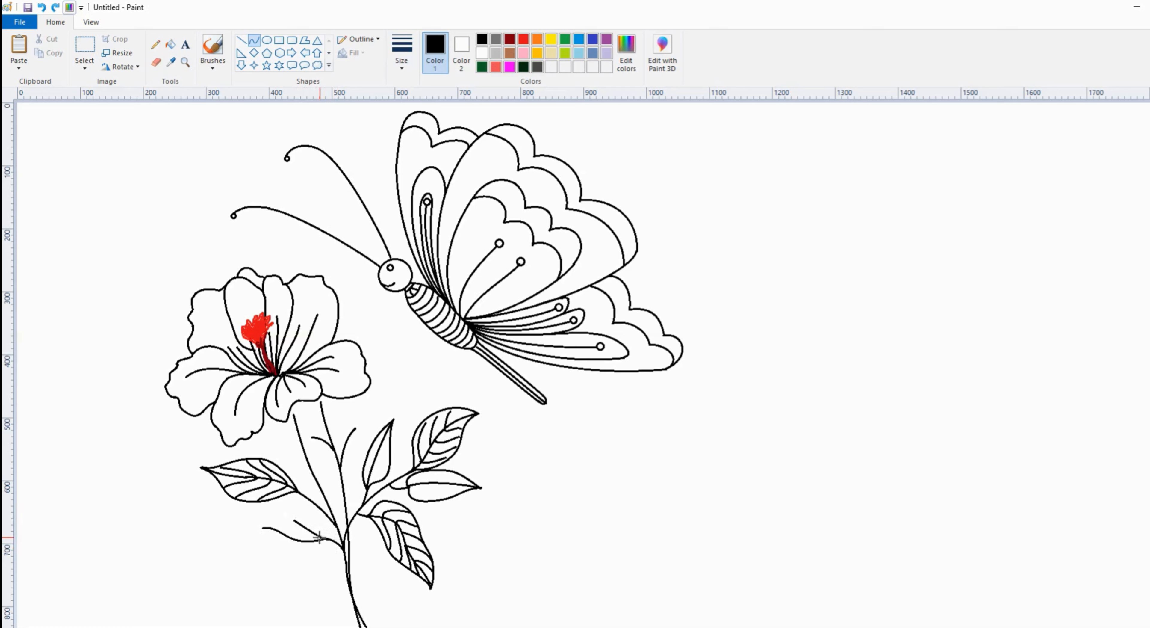
left_click_drag(290, 519, 313, 530)
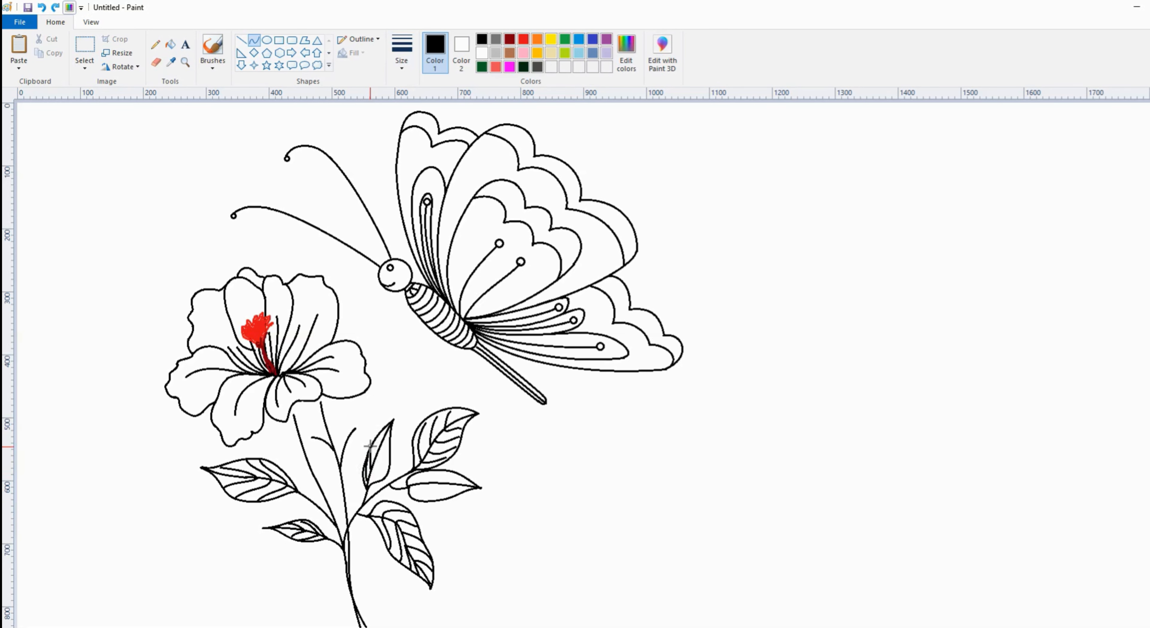
Add curved side veins inside the narrow upright leaf and the horizontal leaf on the right branch.
left_click_drag(371, 462, 380, 435)
mouse_move(369, 483)
left_mouse_down()
mouse_move(393, 440)
mouse_move(383, 455)
left_mouse_up()
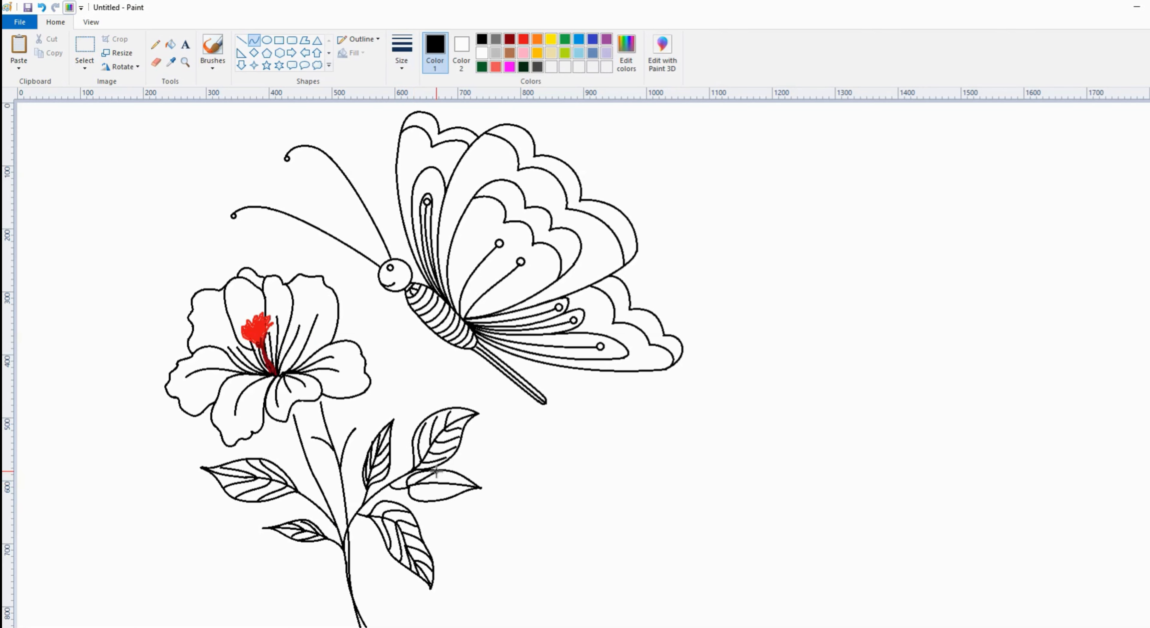
left_click(413, 479)
left_click(411, 478)
left_click_drag(424, 483, 450, 474)
left_click(434, 476)
left_click(433, 476)
mouse_move(434, 484)
left_mouse_down()
mouse_move(463, 479)
mouse_move(432, 502)
mouse_move(420, 484)
mouse_move(419, 494)
mouse_move(456, 494)
mouse_move(438, 487)
left_mouse_up()
left_click(448, 476)
left_click(447, 477)
key("ctrl+z")
Draw a small cup-shaped bud with inner petals and sepals at the tip of the short twig below the flower's right side.
mouse_move(354, 430)
left_mouse_down()
mouse_move(352, 402)
mouse_move(352, 423)
mouse_move(370, 400)
left_mouse_up()
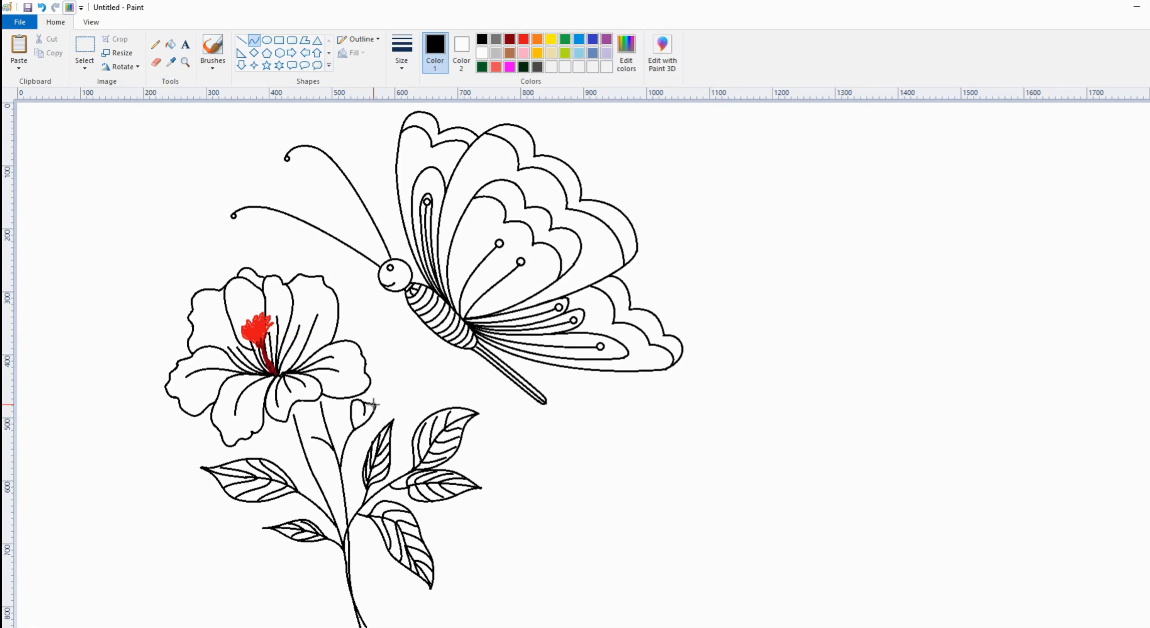
left_click_drag(373, 404, 376, 401)
left_click_drag(374, 429, 380, 397)
key("ctrl+z")
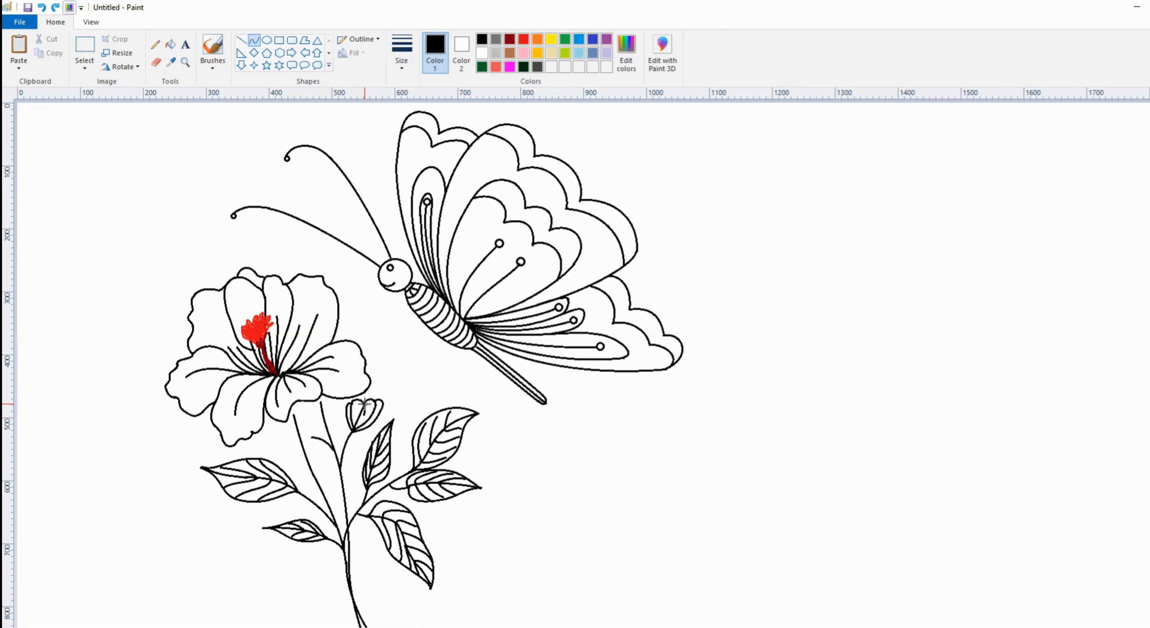
left_click_drag(382, 398, 358, 393)
key("ctrl+z")
left_click_drag(343, 424, 360, 430)
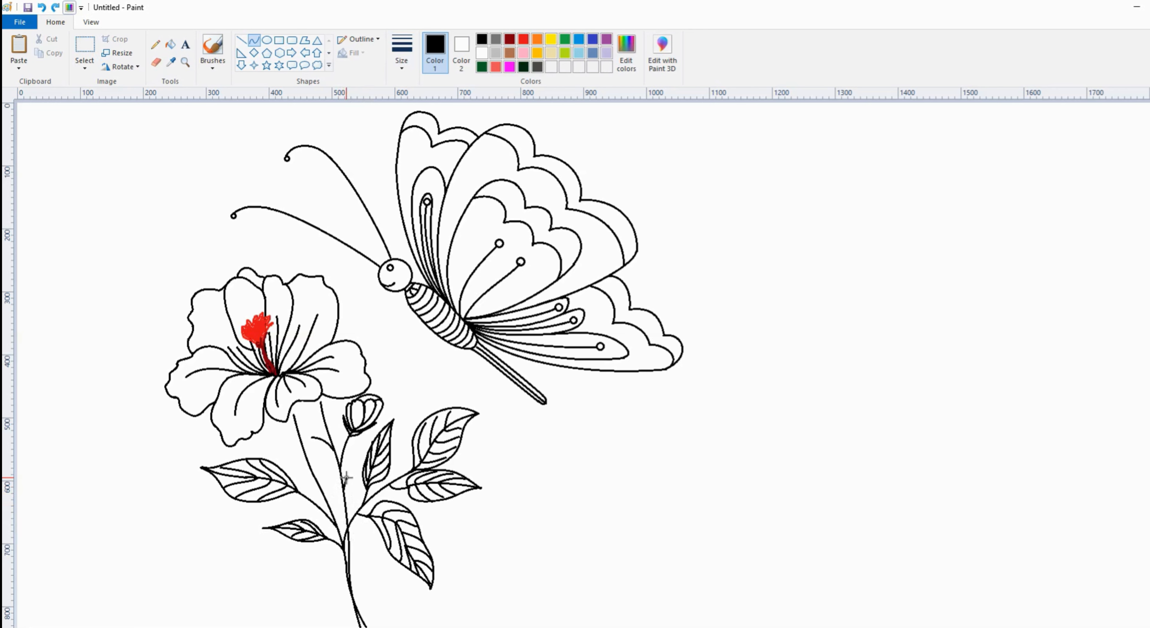
Draw two tiny leaflets along the two stem lines, midway down the plant.
mouse_move(346, 477)
left_mouse_down()
mouse_move(344, 497)
mouse_move(313, 465)
left_mouse_up()
double_click(349, 486)
left_click(311, 462)
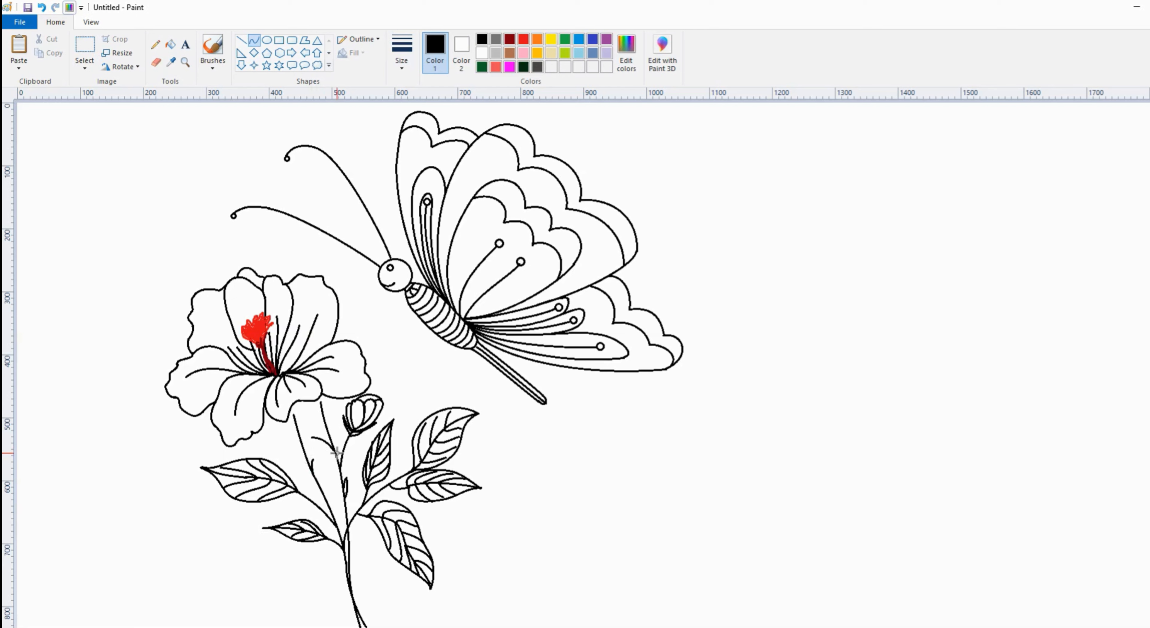
double_click(318, 472)
Draw a small veined leaf on the left twig below the flower, and more tiny leaflets along the stems.
left_click_drag(283, 443, 266, 442)
mouse_move(281, 437)
left_mouse_down()
mouse_move(269, 441)
mouse_move(287, 421)
mouse_move(299, 437)
mouse_move(268, 442)
mouse_move(288, 439)
left_mouse_up()
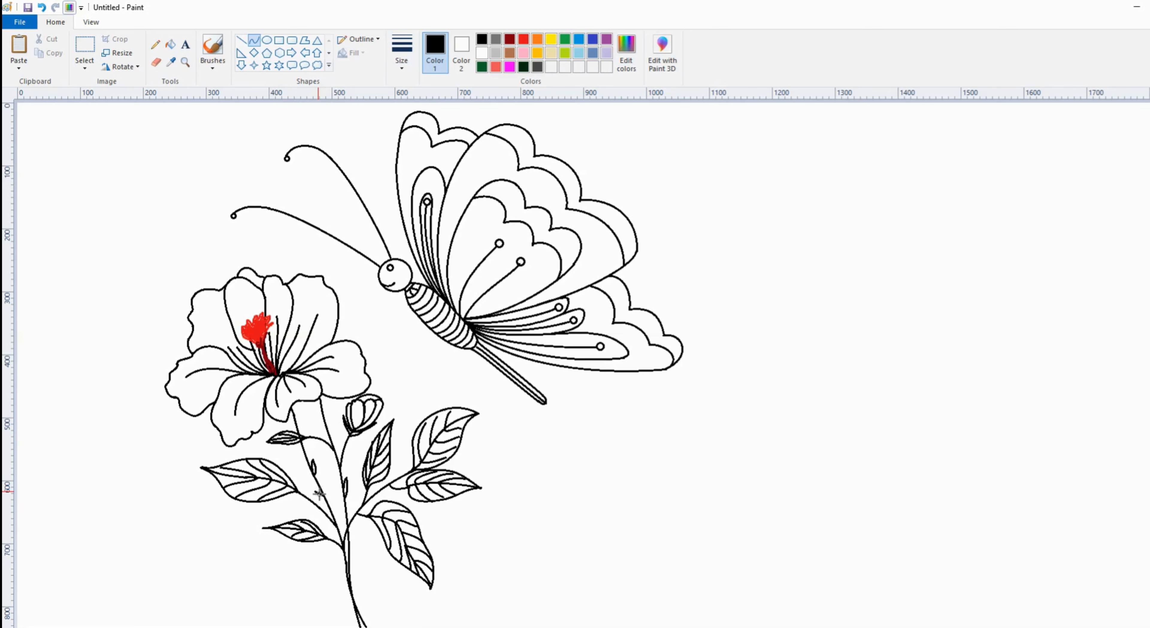
left_click_drag(315, 490, 320, 498)
mouse_move(325, 426)
left_mouse_down()
mouse_move(319, 419)
mouse_move(331, 423)
left_mouse_up()
left_click(319, 421)
Fill the top opening of the bud with red.
left_click(169, 45)
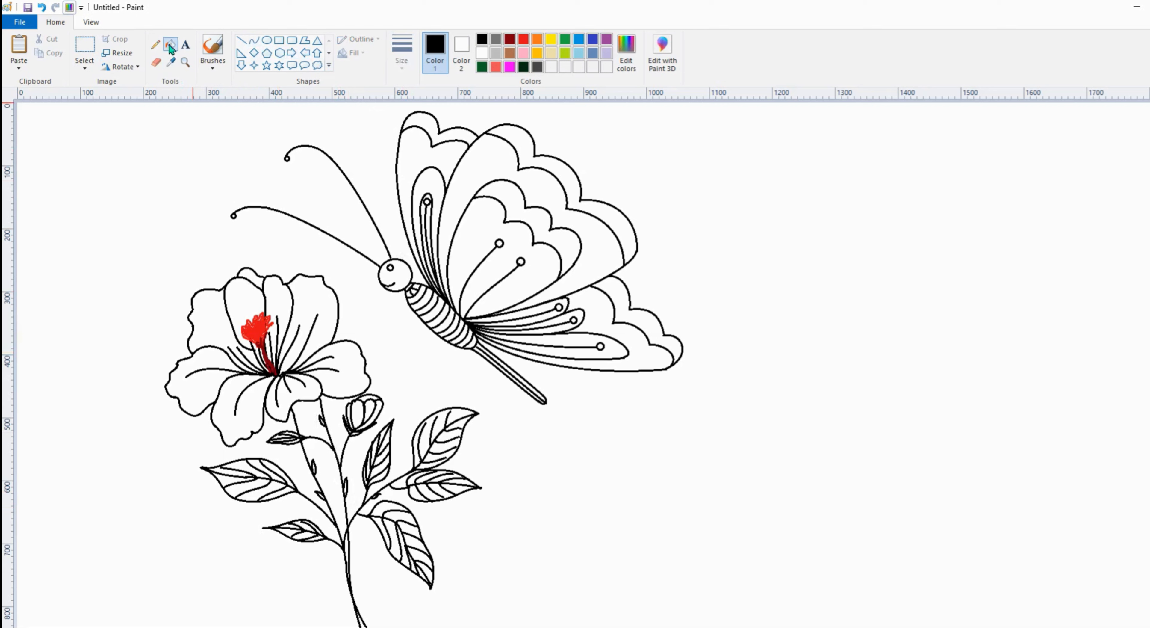
left_click(524, 40)
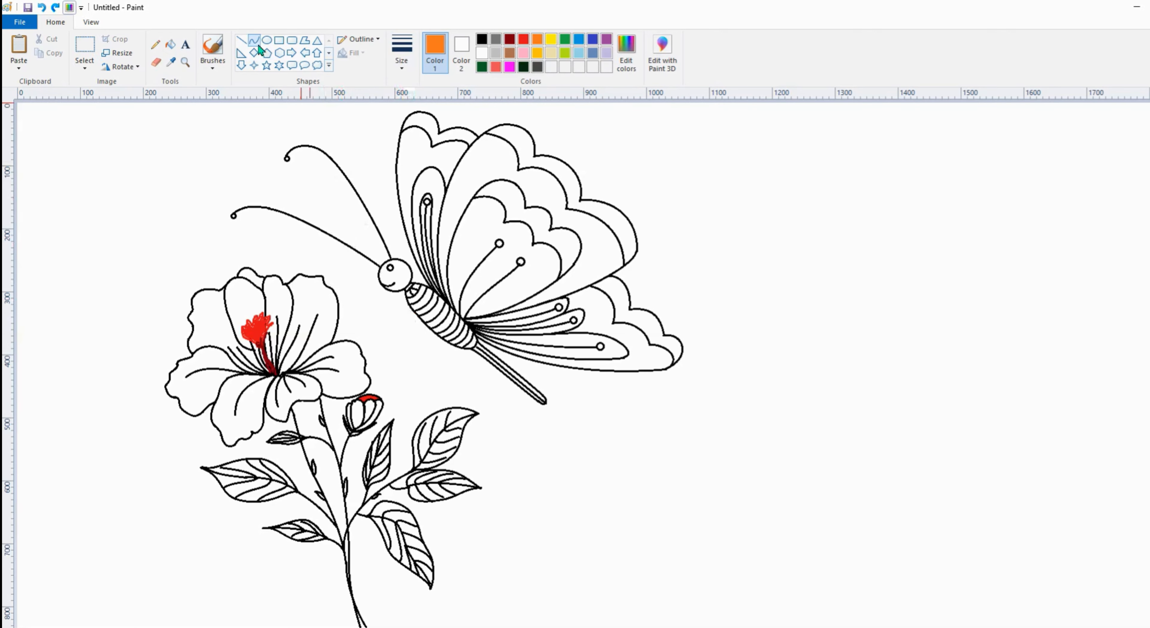
Draw a bent black front leg below the butterfly's body with curves of the second line thickness.
left_click(402, 54)
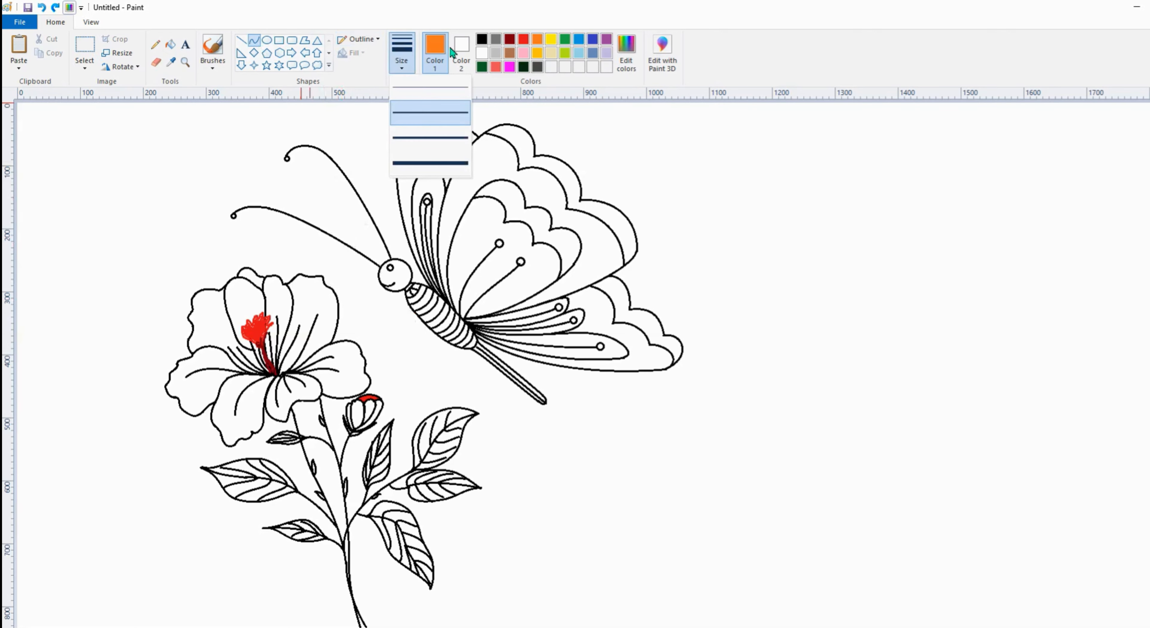
left_click(447, 115)
left_click(481, 40)
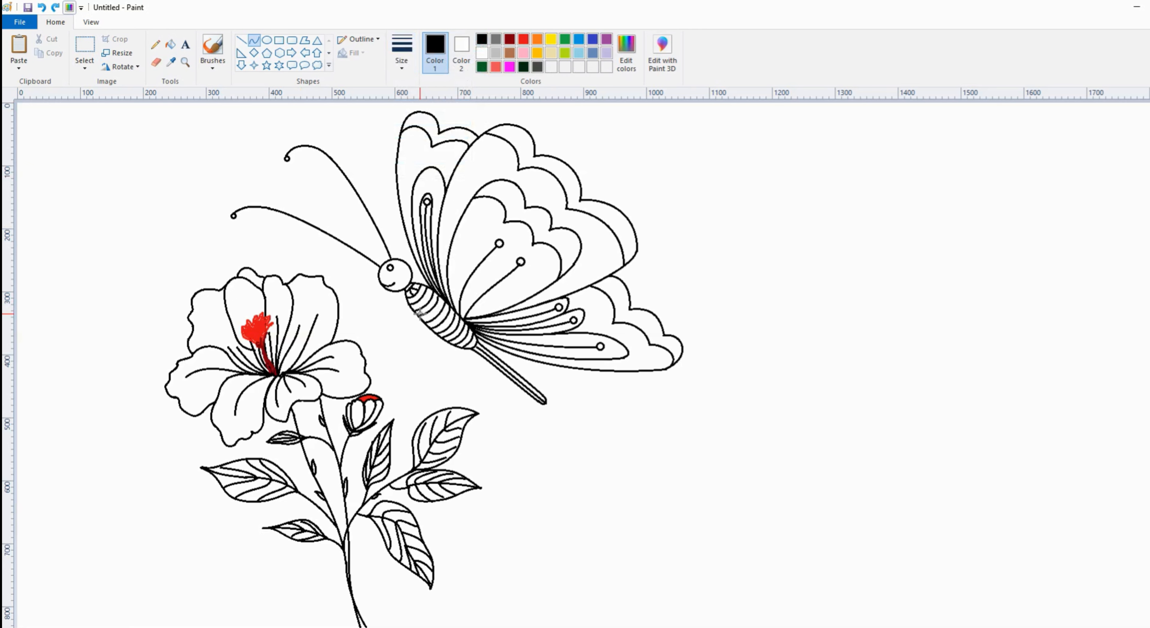
mouse_move(407, 315)
left_mouse_down()
mouse_move(389, 317)
mouse_move(376, 350)
left_mouse_up()
left_click(404, 313)
left_click(401, 317)
left_click(387, 325)
Draw the remaining bent leg lines under the butterfly's body behind the front leg.
mouse_move(436, 333)
left_mouse_down()
mouse_move(409, 379)
mouse_move(424, 334)
mouse_move(440, 337)
left_mouse_up()
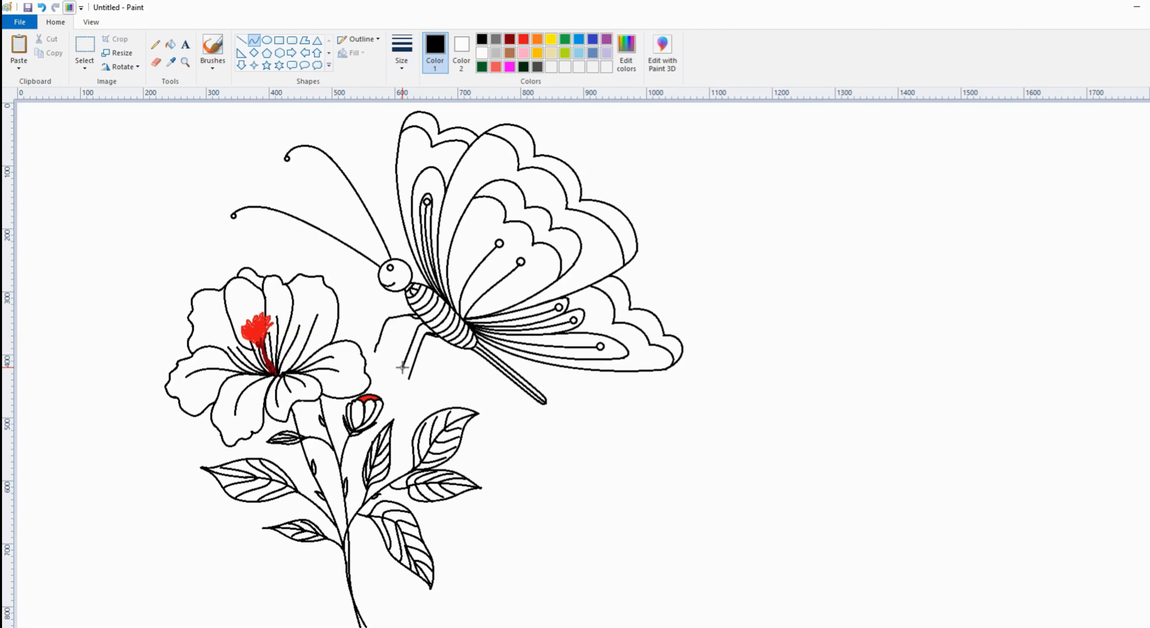
left_click_drag(402, 368, 422, 330)
mouse_move(393, 326)
left_mouse_down()
mouse_move(380, 367)
mouse_move(390, 341)
left_mouse_up()
left_click(389, 342)
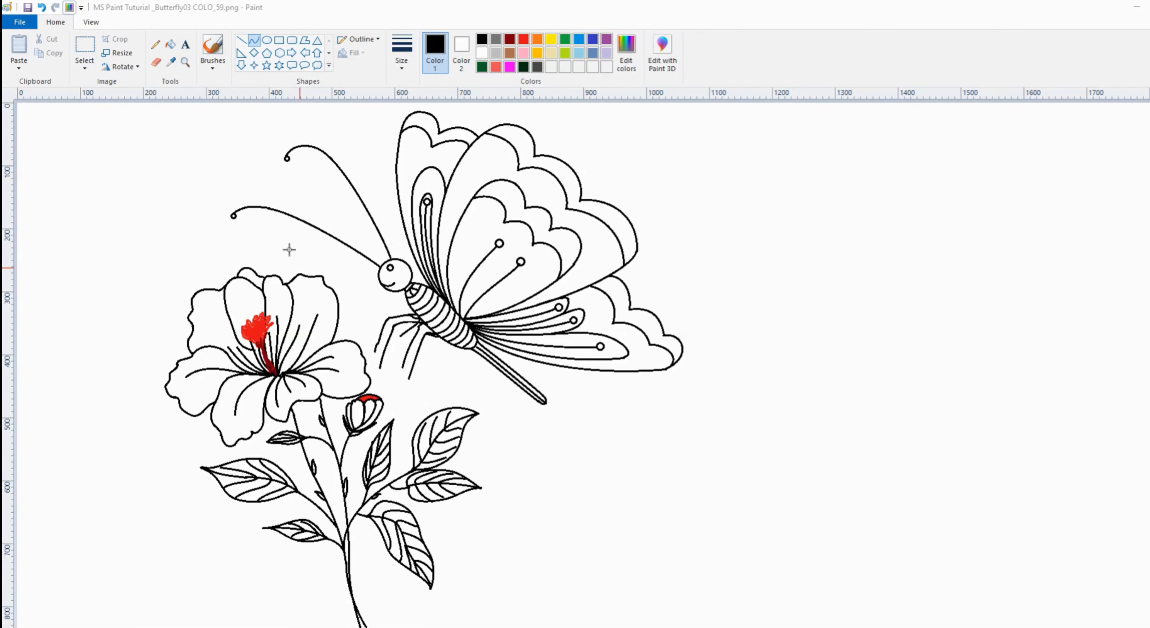
Fill the outer scalloped borders of all three butterfly wings with black.
left_click(170, 45)
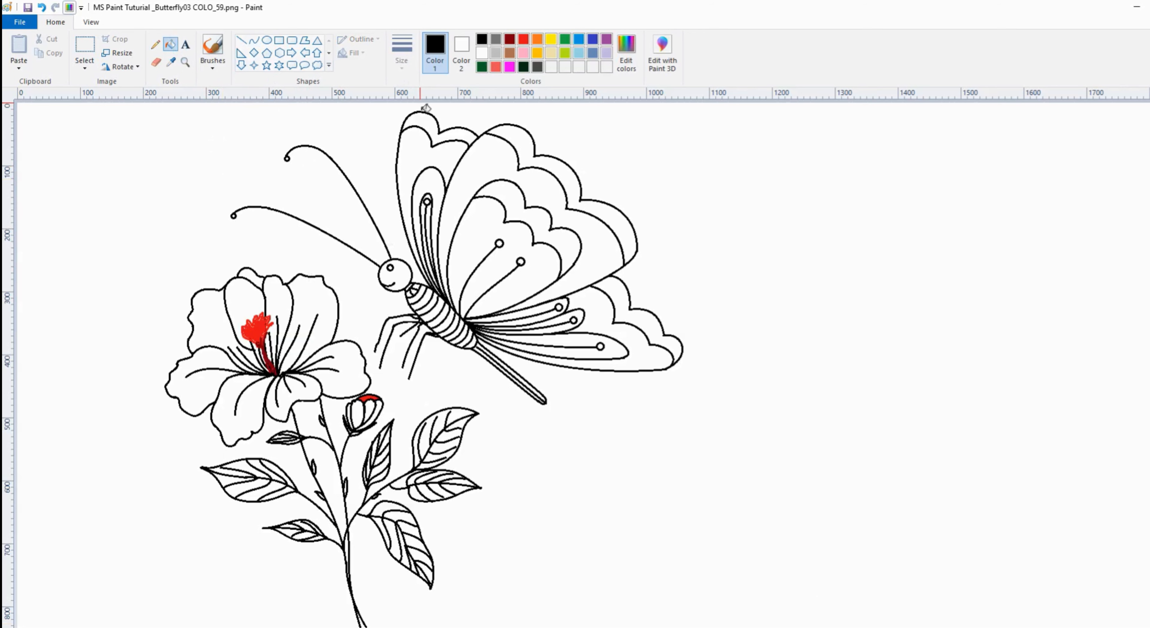
left_click(421, 120)
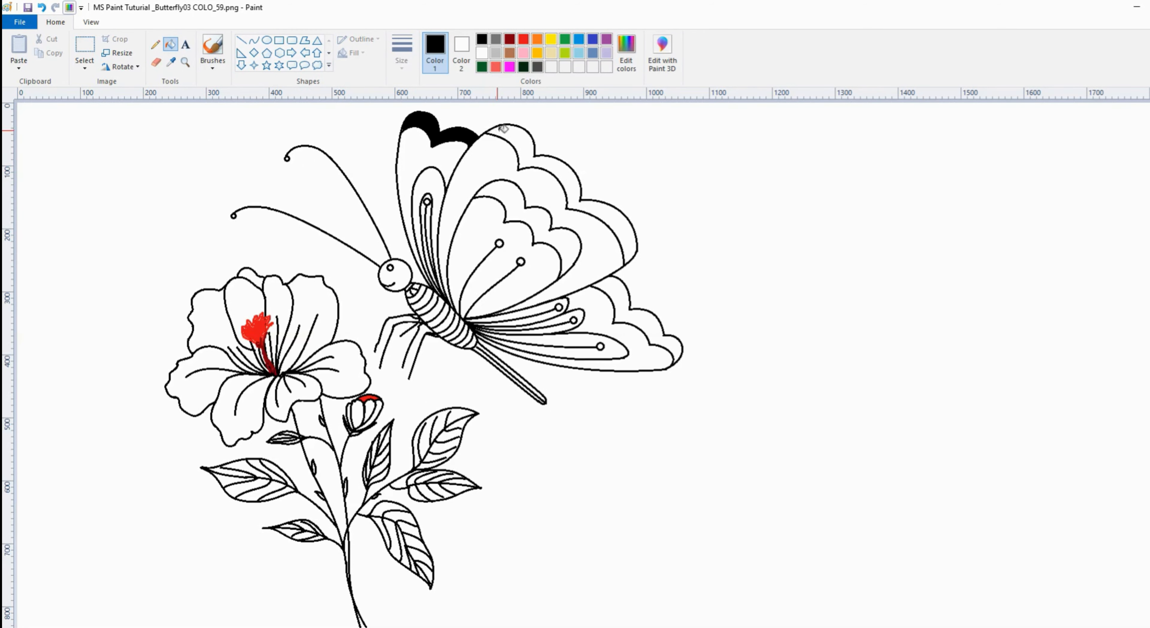
left_click(509, 132)
left_click(648, 316)
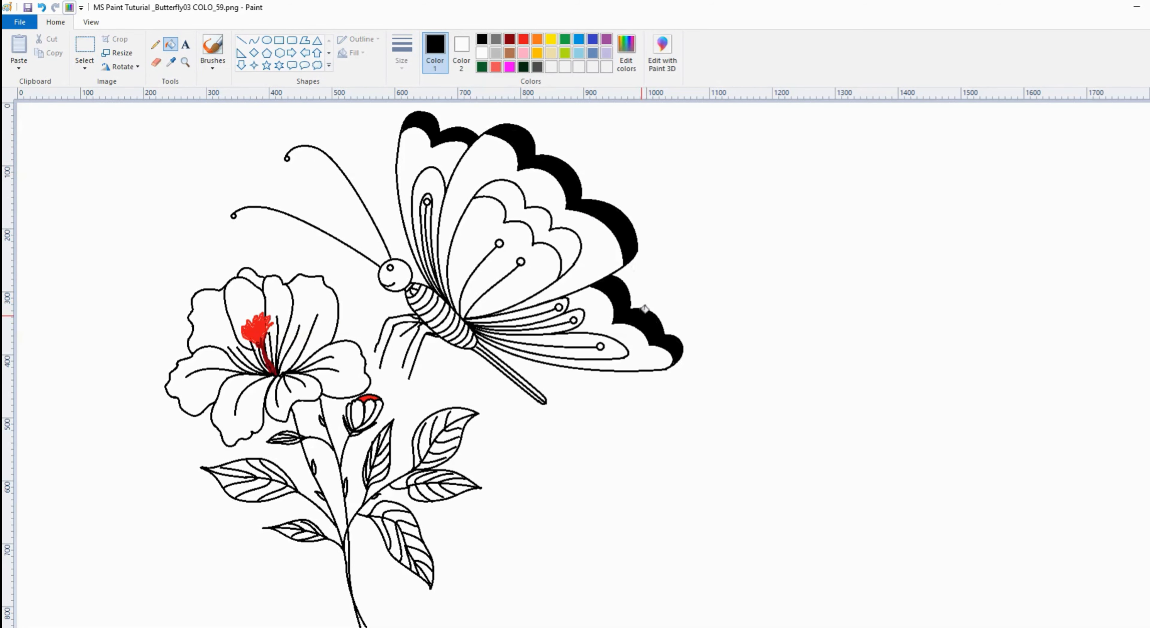
Fill the broad bands inside the black borders of the three wings with orange.
left_click(537, 40)
left_click(450, 159)
left_click(491, 166)
left_click(598, 300)
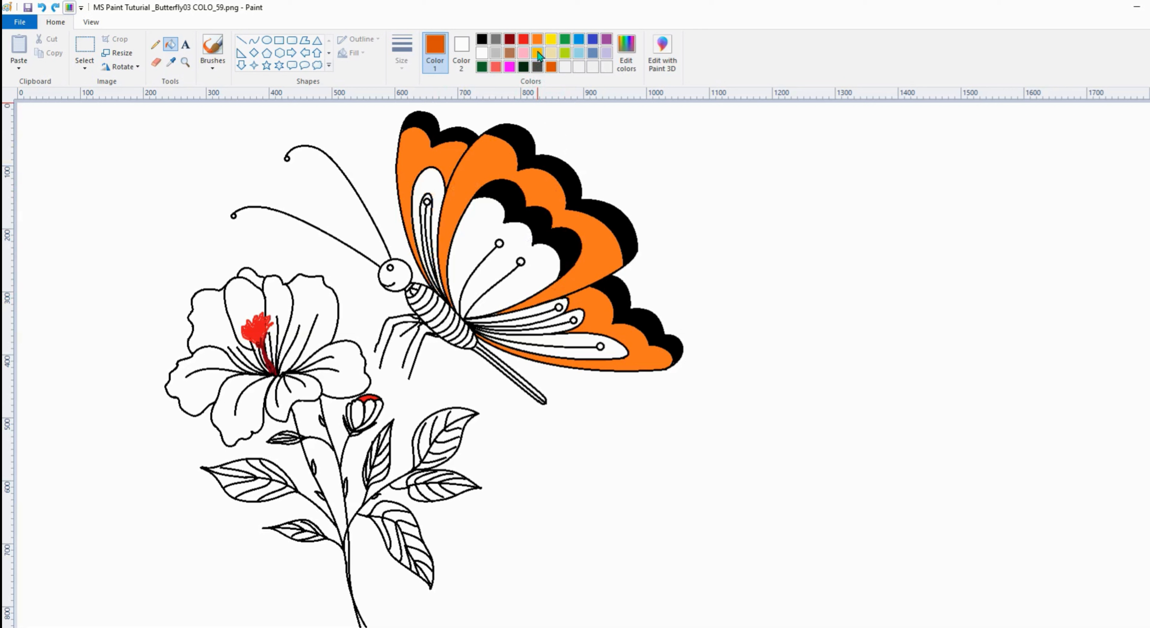
Fill the inner teardrop and central sections of the three wings with gold.
left_click(538, 54)
left_click(438, 186)
left_click(469, 216)
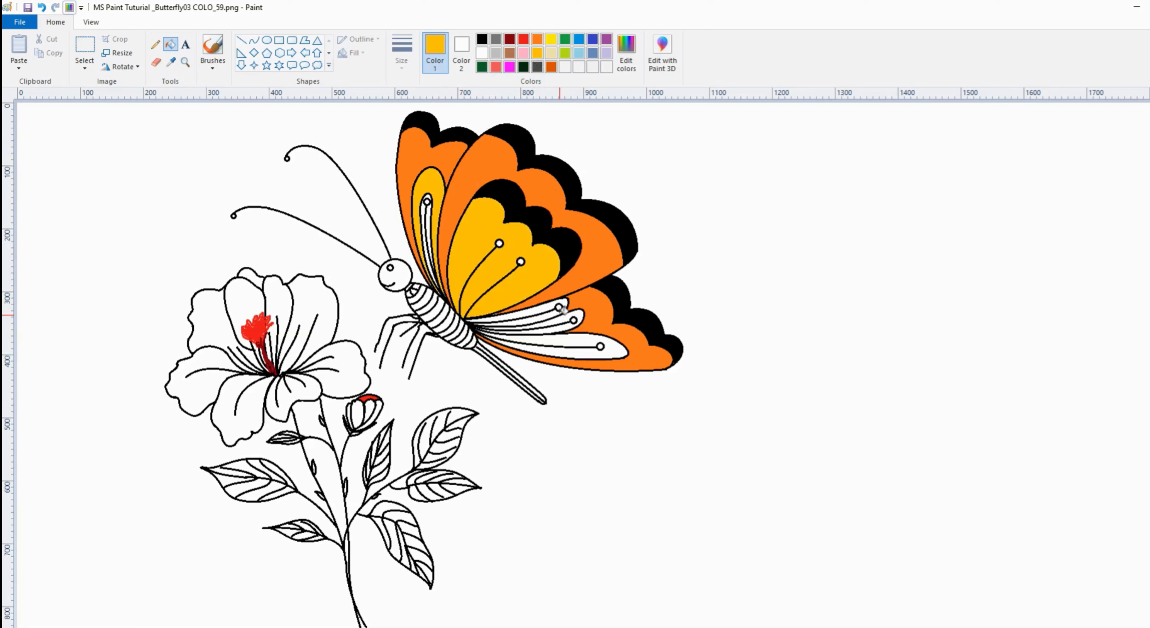
left_click(543, 308)
left_click(569, 316)
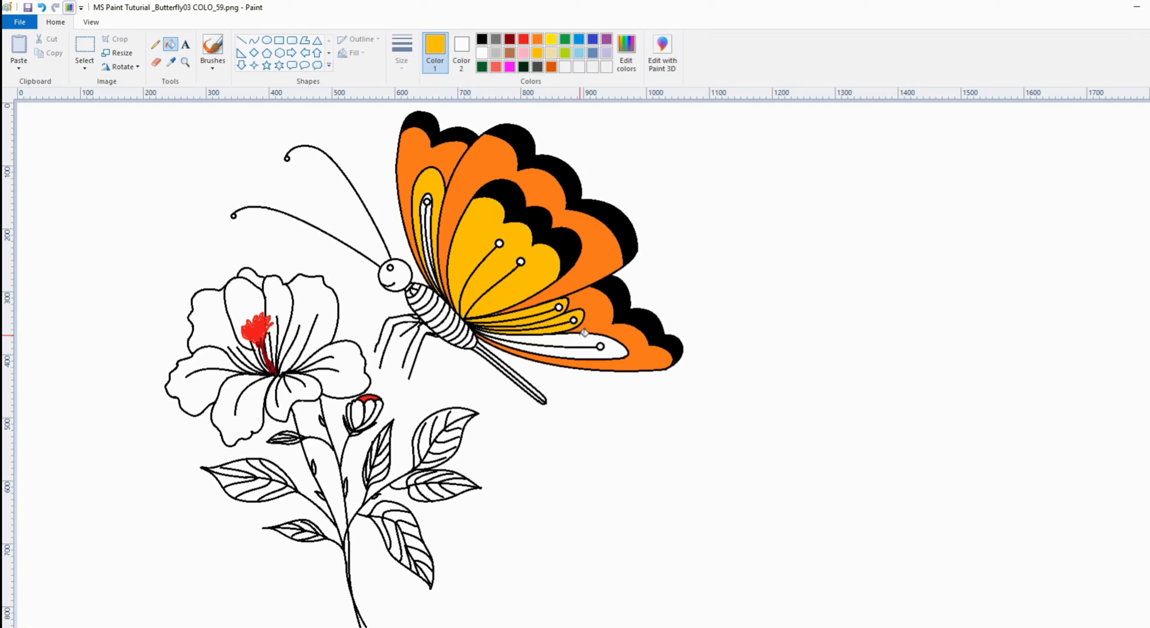
left_click(581, 335)
Fill the narrow strips inside the rear upper wing's teardrop with yellow.
left_click(551, 39)
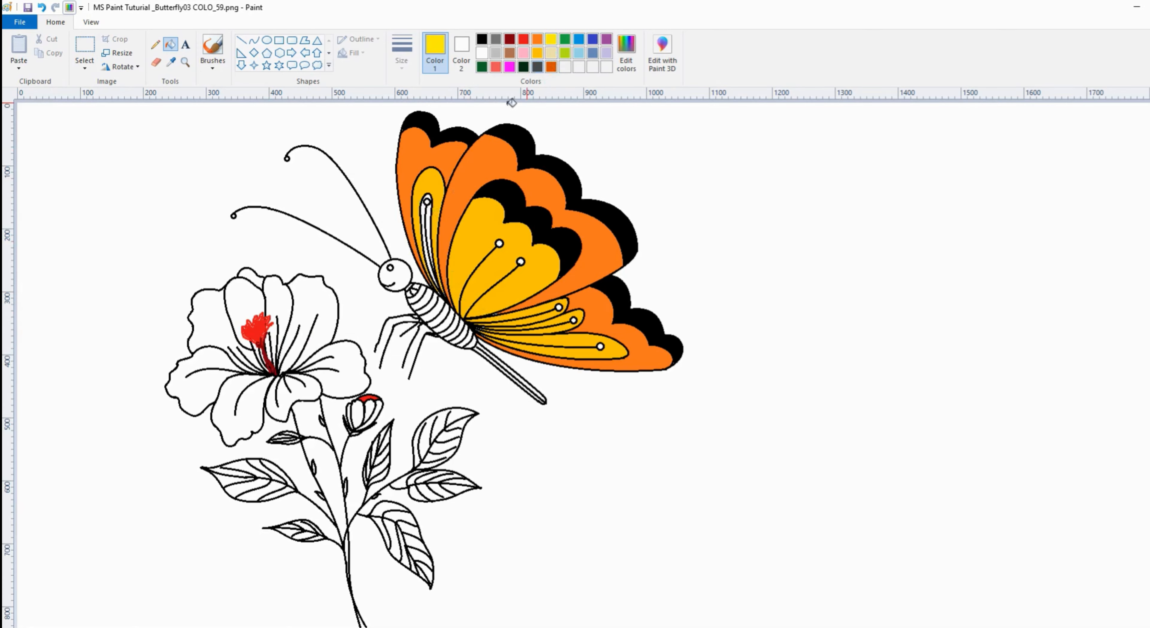
left_click(431, 215)
left_click(425, 208)
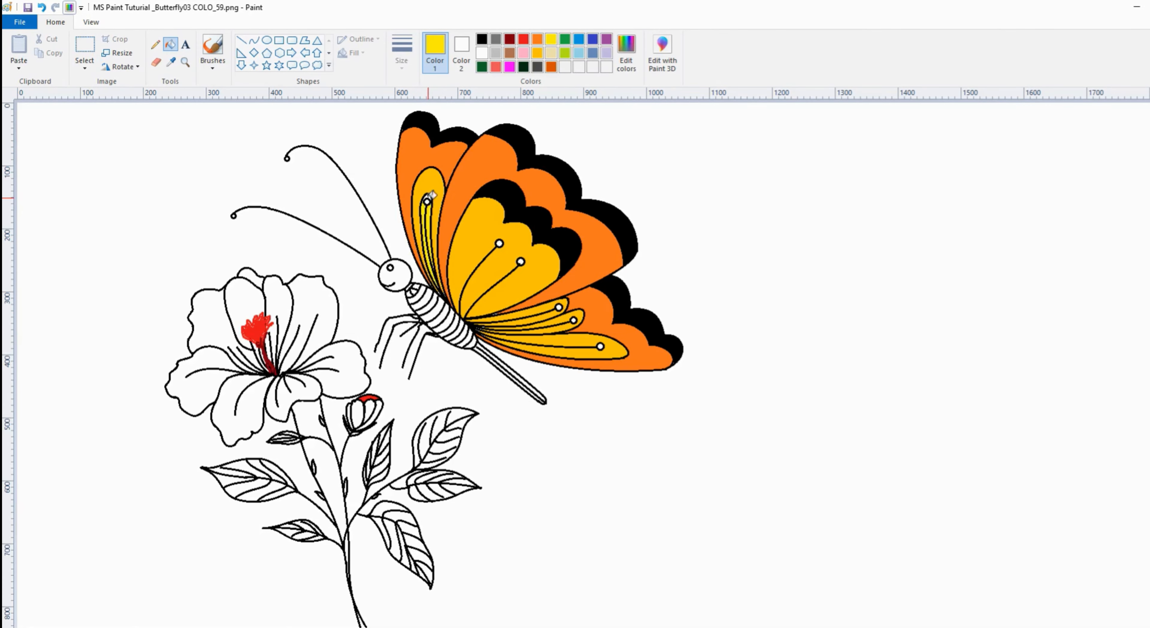
Fill the small circles at the ends of the wing veins with dark red.
left_click(509, 39)
left_click(499, 243)
left_click(521, 260)
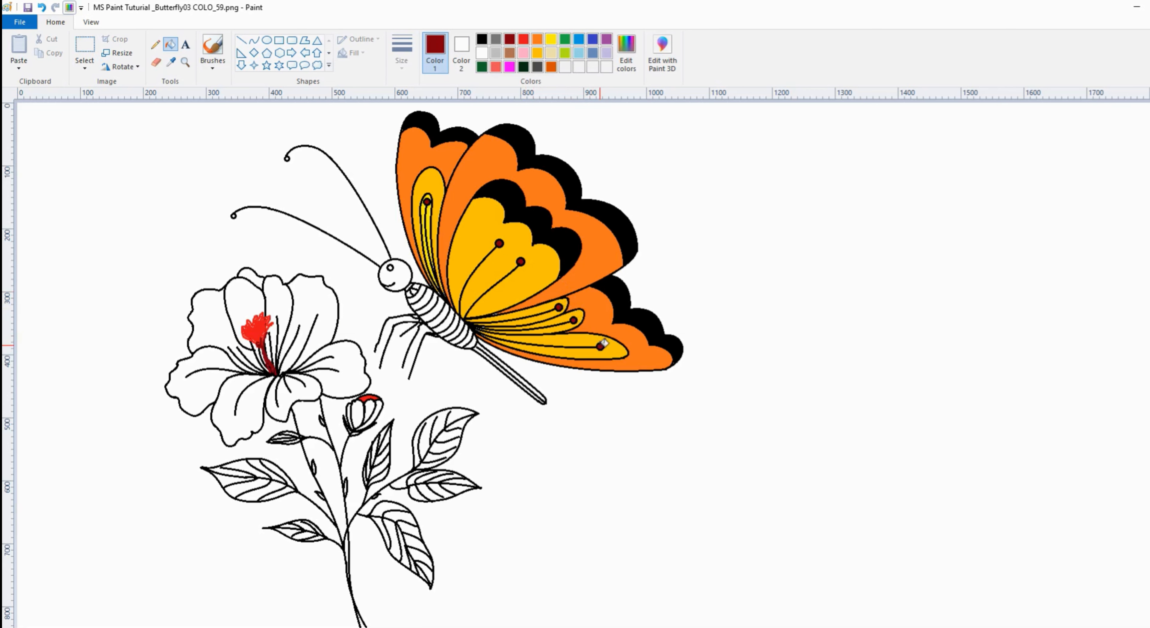
Fill alternate bands of the butterfly's striped body with black.
left_click(482, 39)
left_click(428, 297)
left_click(440, 308)
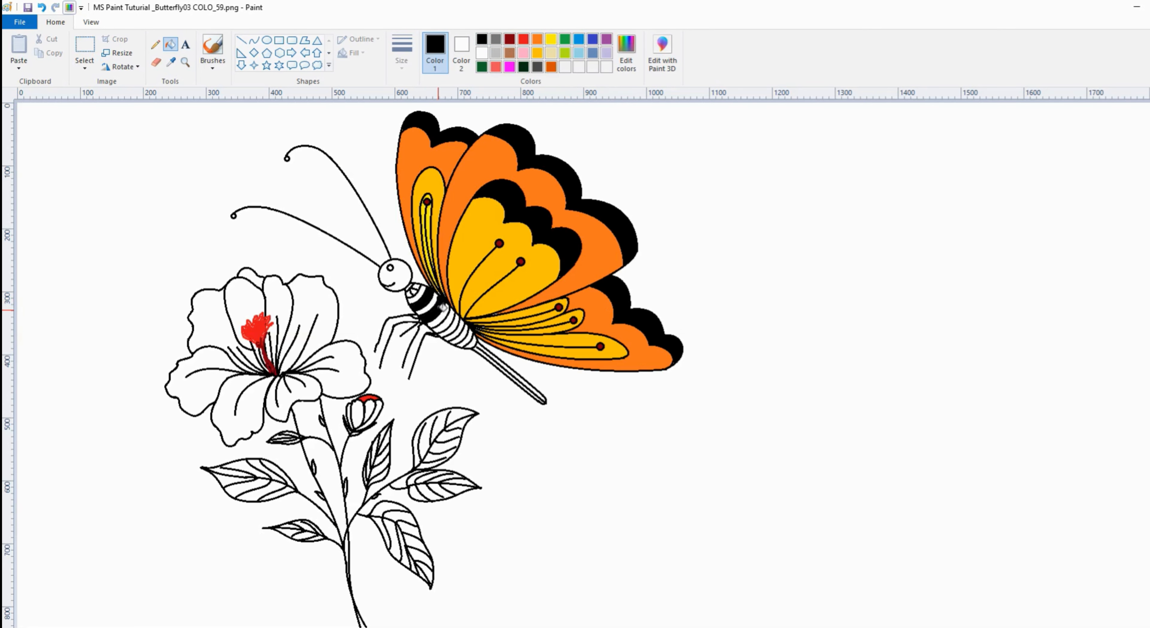
left_click(450, 320)
left_click(458, 325)
left_click(460, 331)
left_click(467, 337)
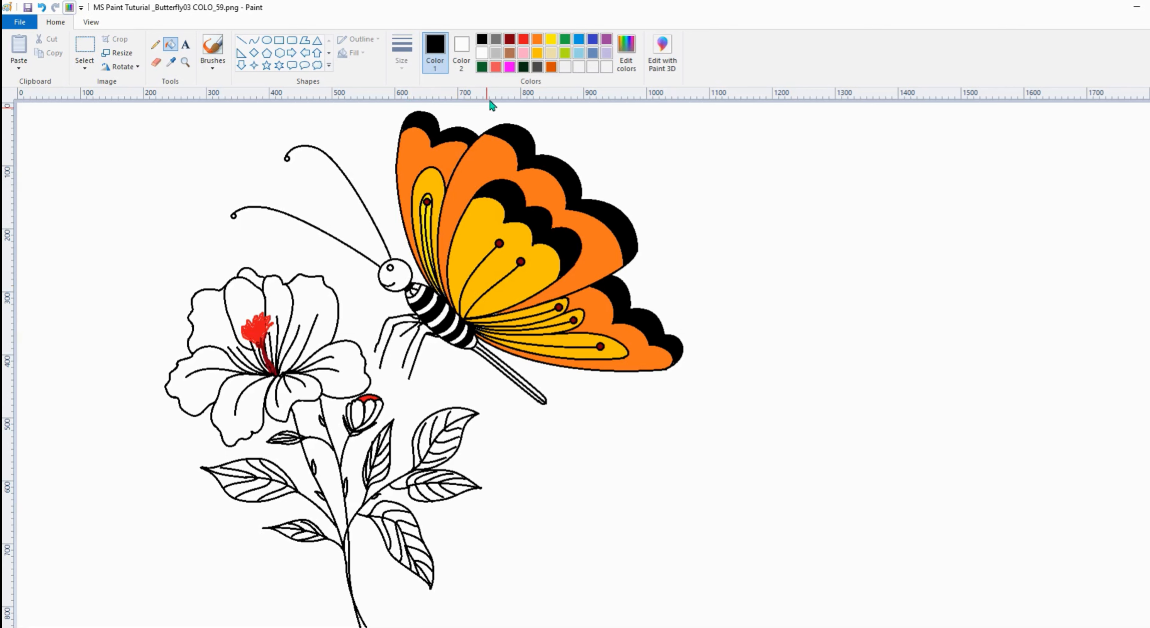
Fill the remaining white bands of the butterfly's body with yellow.
left_click(551, 39)
left_click(415, 295)
left_click(426, 303)
left_click(438, 313)
left_click(448, 322)
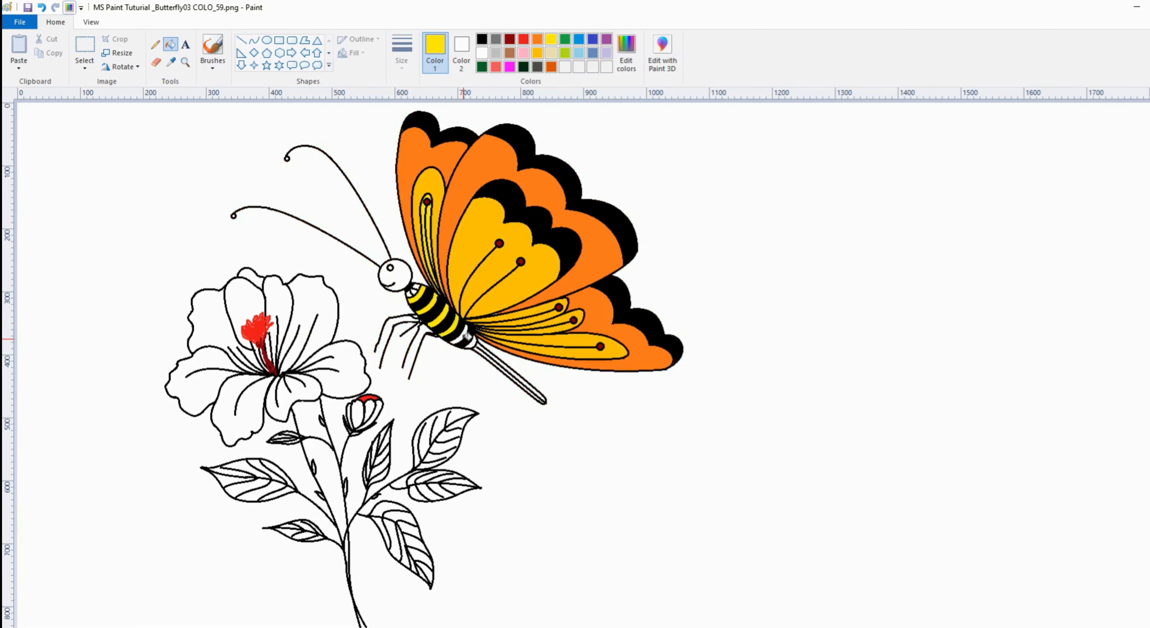
left_click(464, 333)
Colour the butterfly's long narrow tail with gold and brown fills.
left_click(537, 53)
left_click(501, 362)
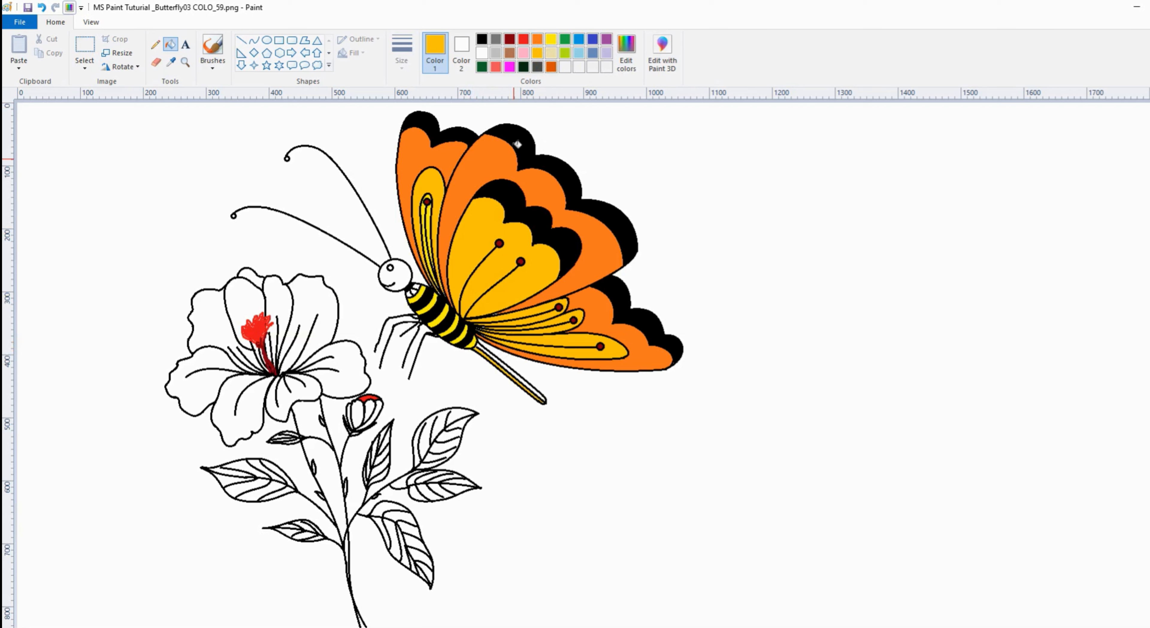
left_click(509, 53)
left_click(497, 354)
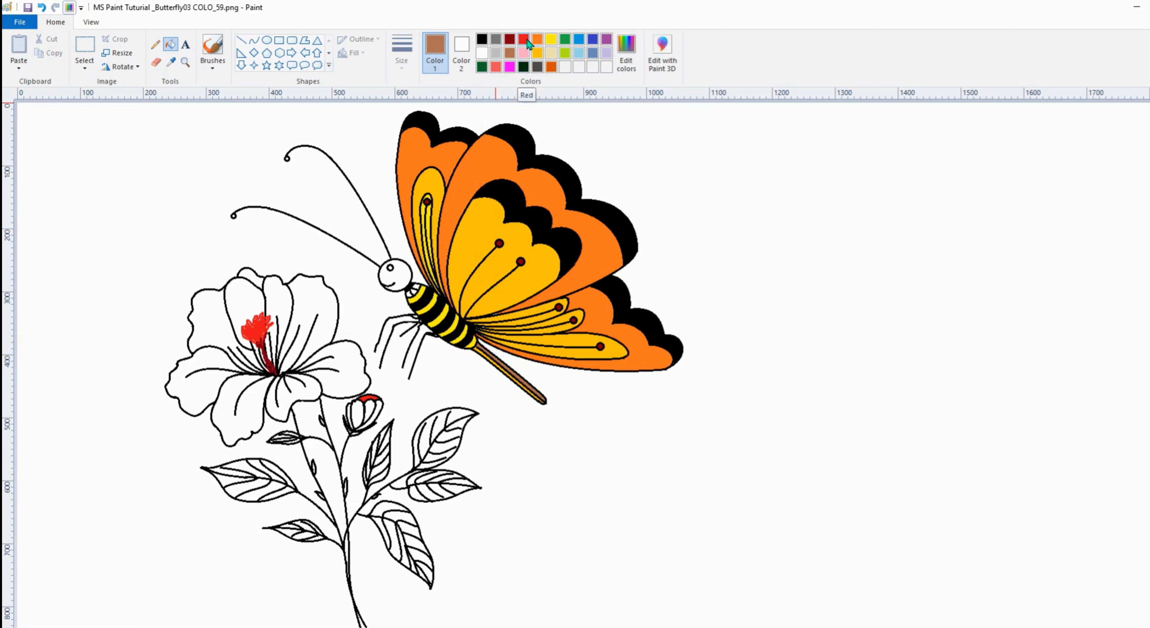
Fill the butterfly's head with gray and the neck section behind it with dark red.
left_click(497, 41)
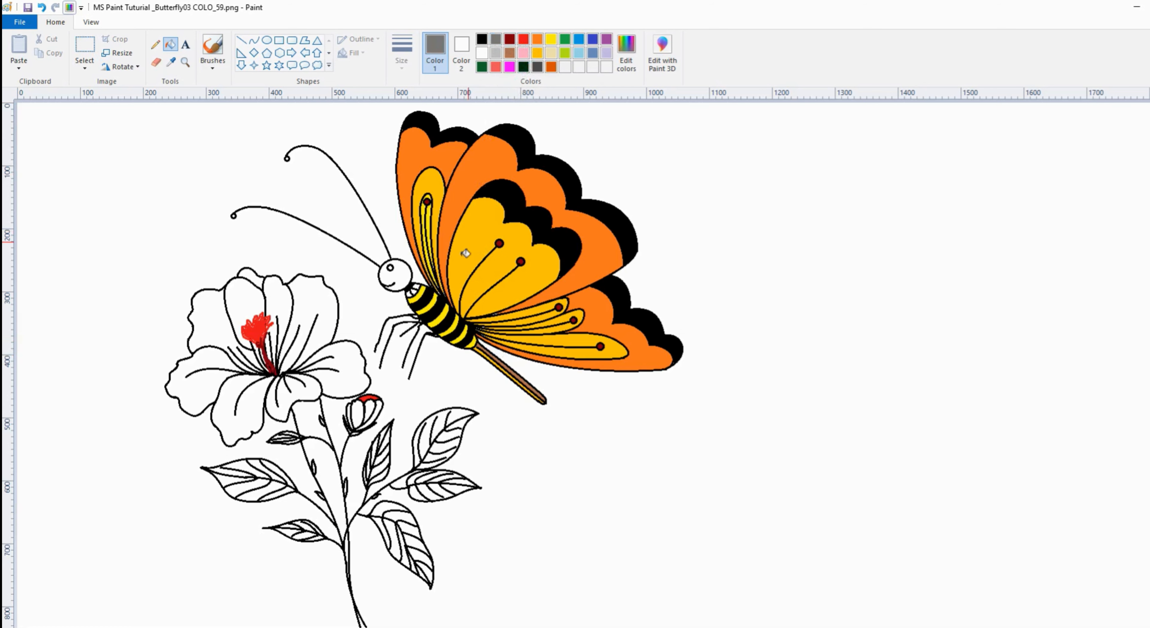
left_click(401, 267)
left_click(509, 53)
left_click(510, 39)
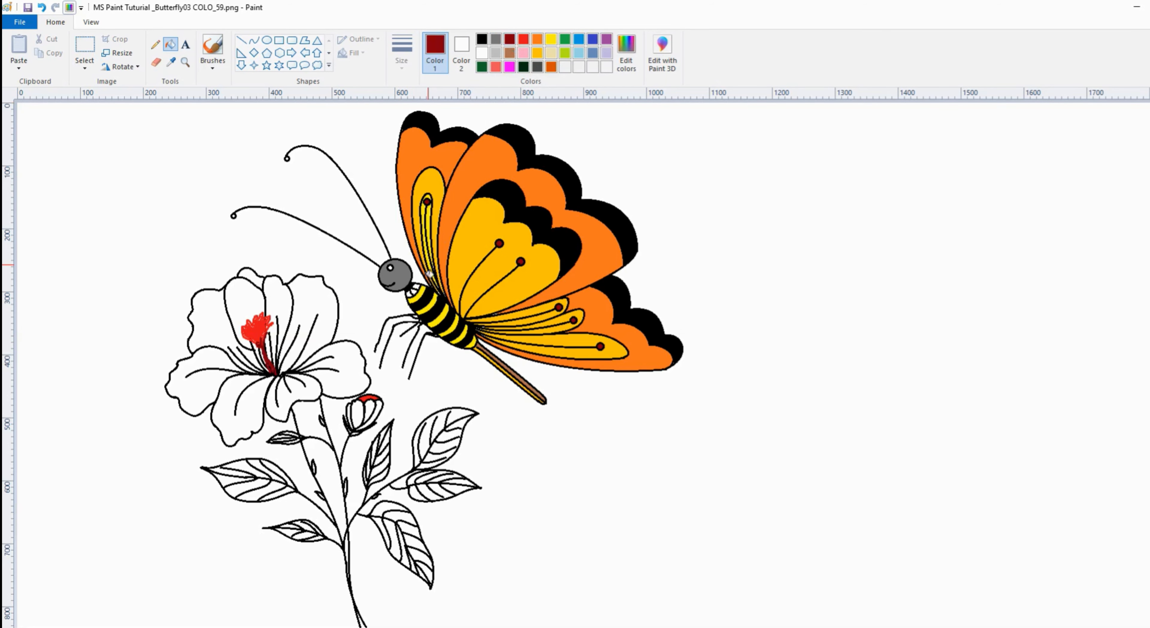
left_click(411, 289)
left_click(510, 53)
left_click(510, 40)
Fill all sections of the large drooping leaf on the right of the lower stem with green.
left_click(565, 39)
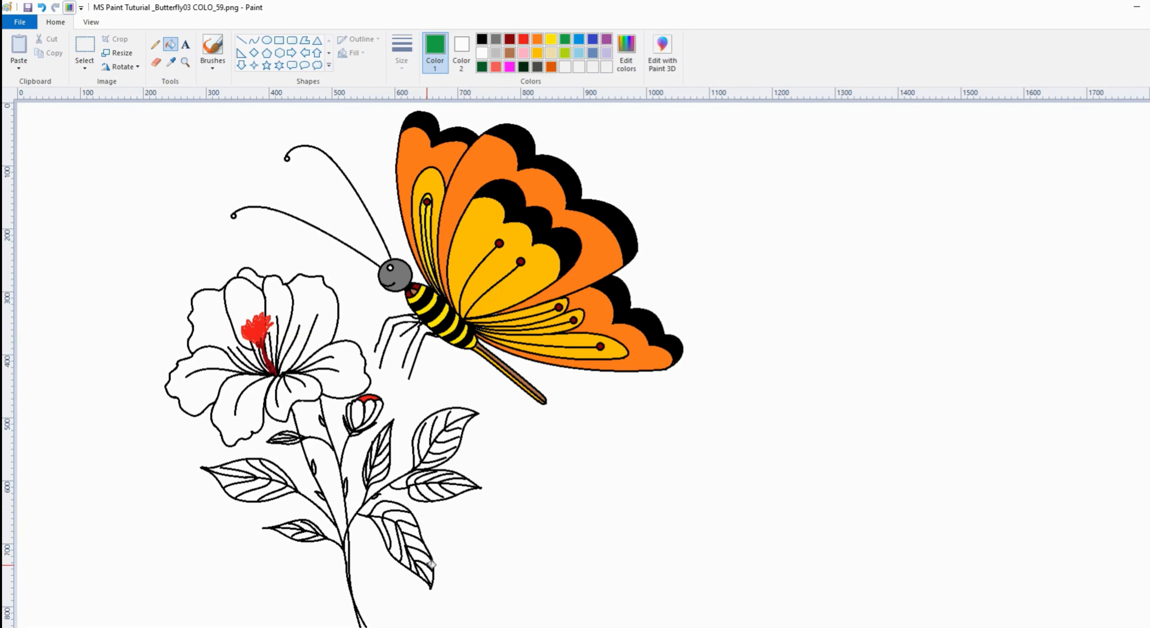
left_click(425, 570)
left_click(419, 555)
left_click(416, 543)
left_click(409, 530)
left_click(401, 517)
left_click(390, 506)
left_click(386, 529)
left_click(394, 541)
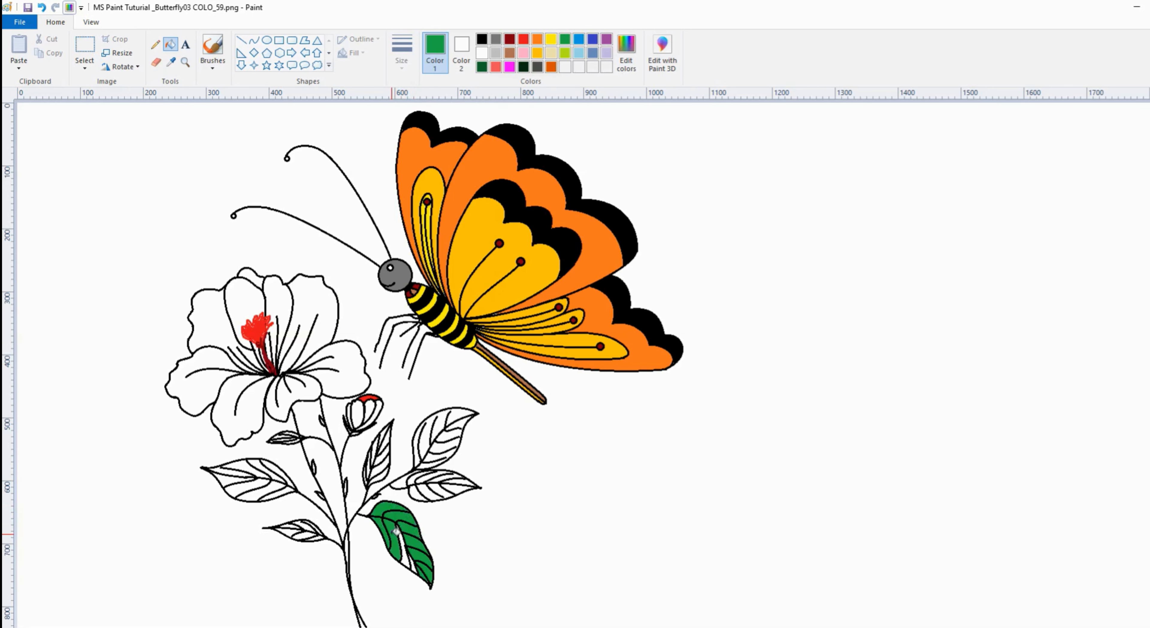
left_click(407, 551)
left_click(415, 563)
Fill the sections of the small lowest leaf on the left side of the stem with green.
left_click(312, 526)
left_click(300, 524)
left_click(295, 528)
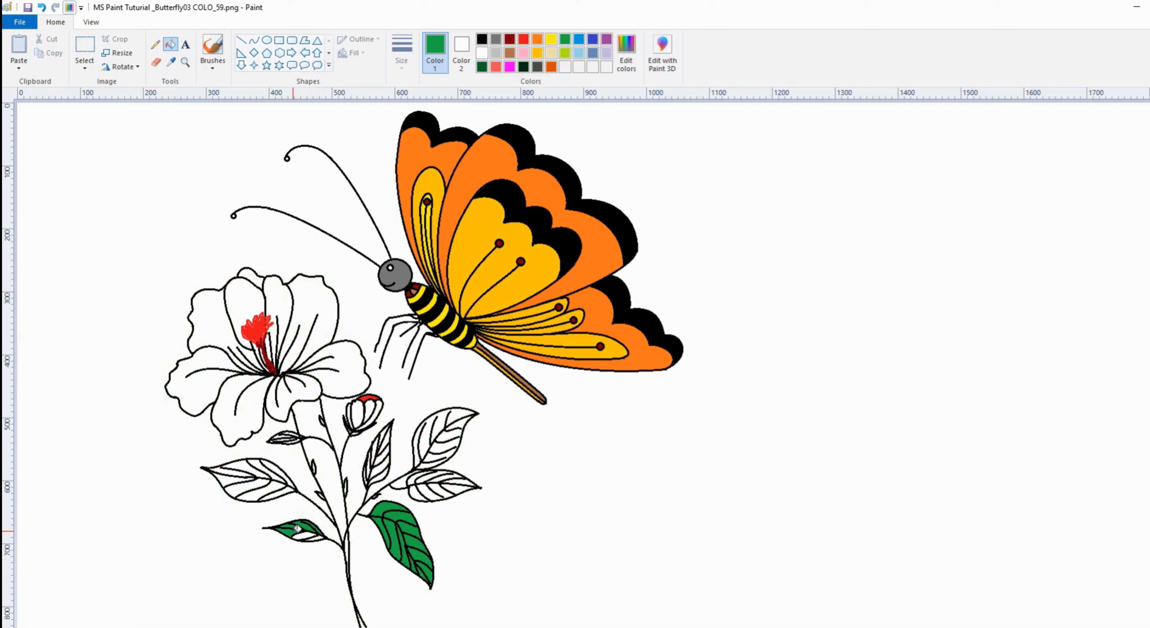
left_click(308, 533)
left_click(317, 537)
Fill all sections of the large leaf on the left side of the stem with green.
left_click(279, 493)
left_click(273, 482)
left_click(246, 484)
left_click(243, 479)
left_click(234, 476)
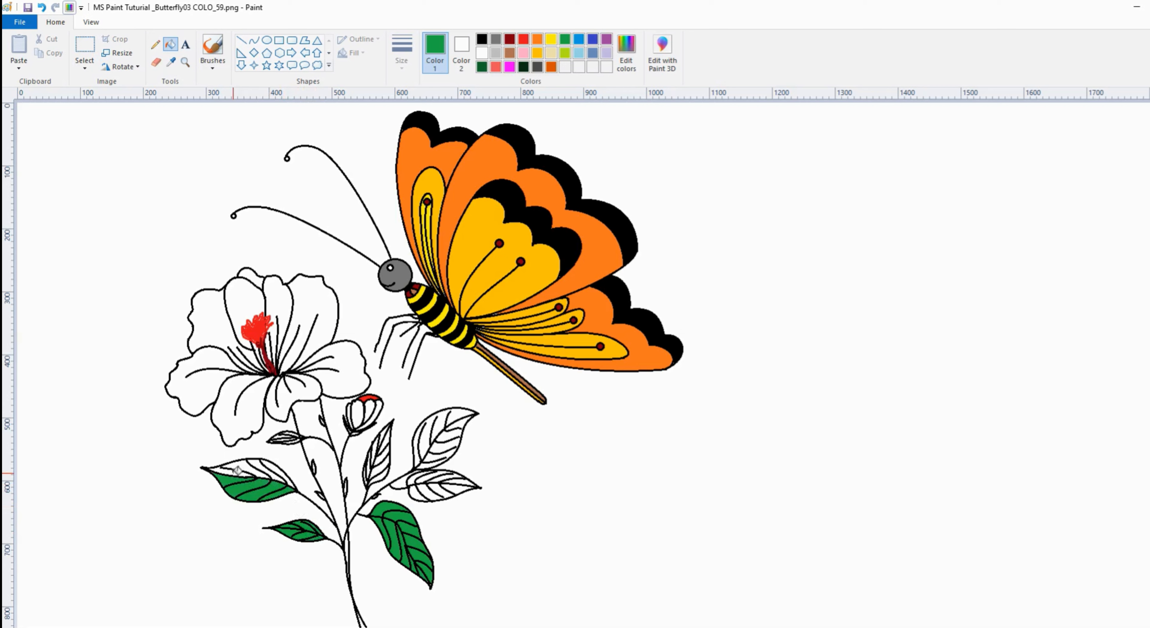
left_click(233, 469)
left_click(245, 465)
left_click(267, 464)
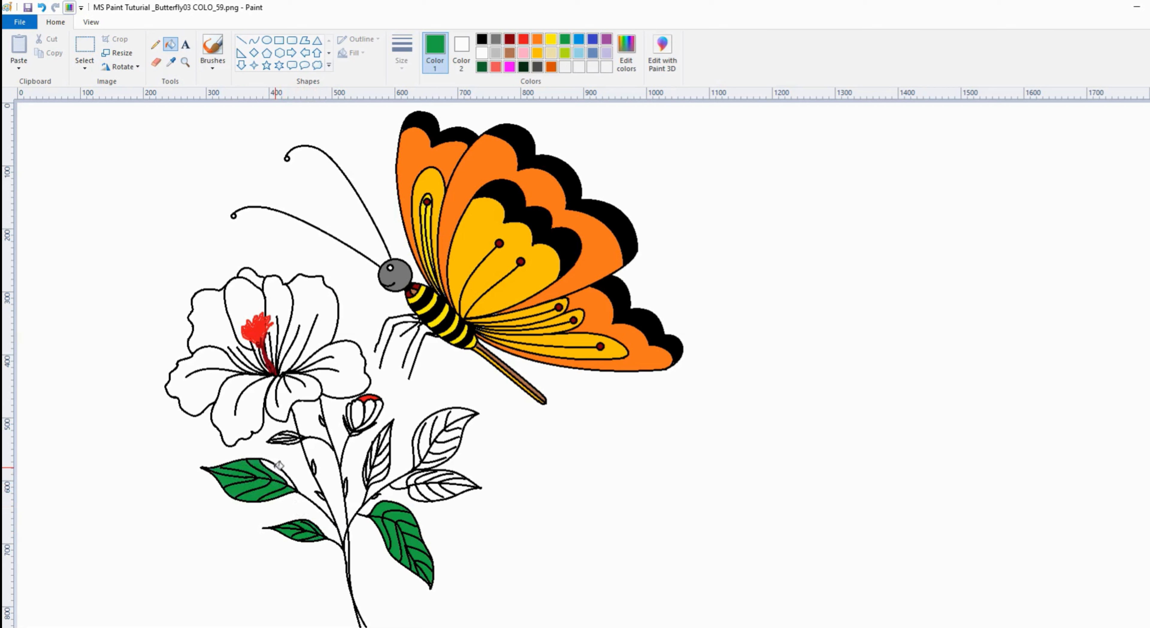
Fill the sections of the middle leaf on the right side of the plant with green.
left_click(431, 491)
left_click(447, 488)
left_click(459, 481)
left_click(438, 475)
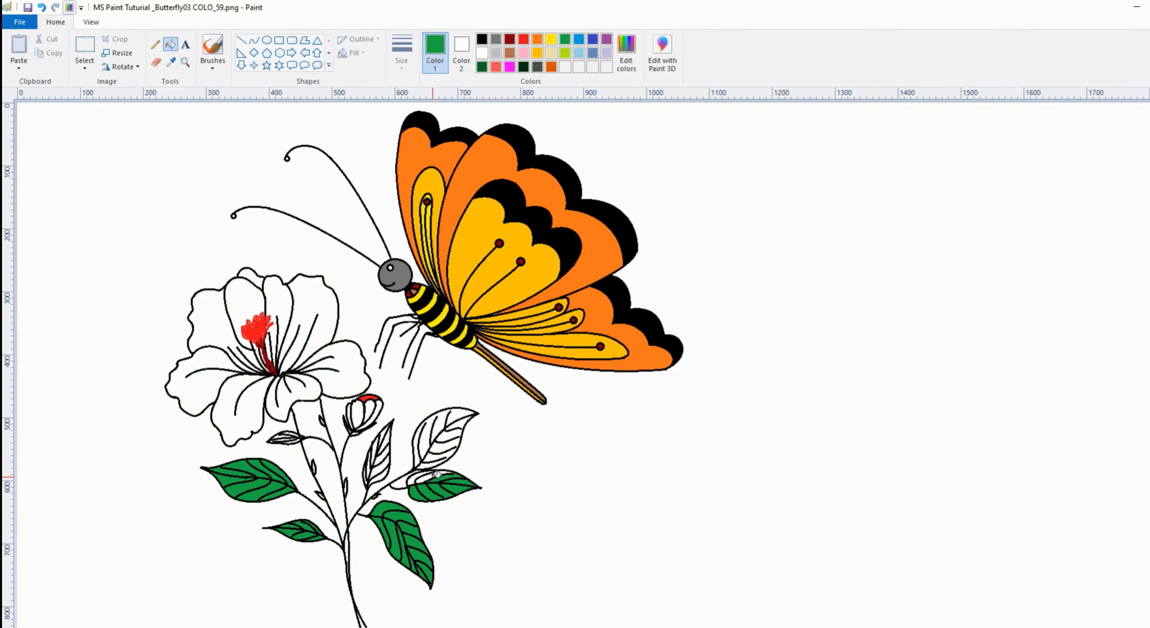
left_click(419, 476)
Fill all sections of the large upper leaf on the right side of the plant with green.
left_click(439, 462)
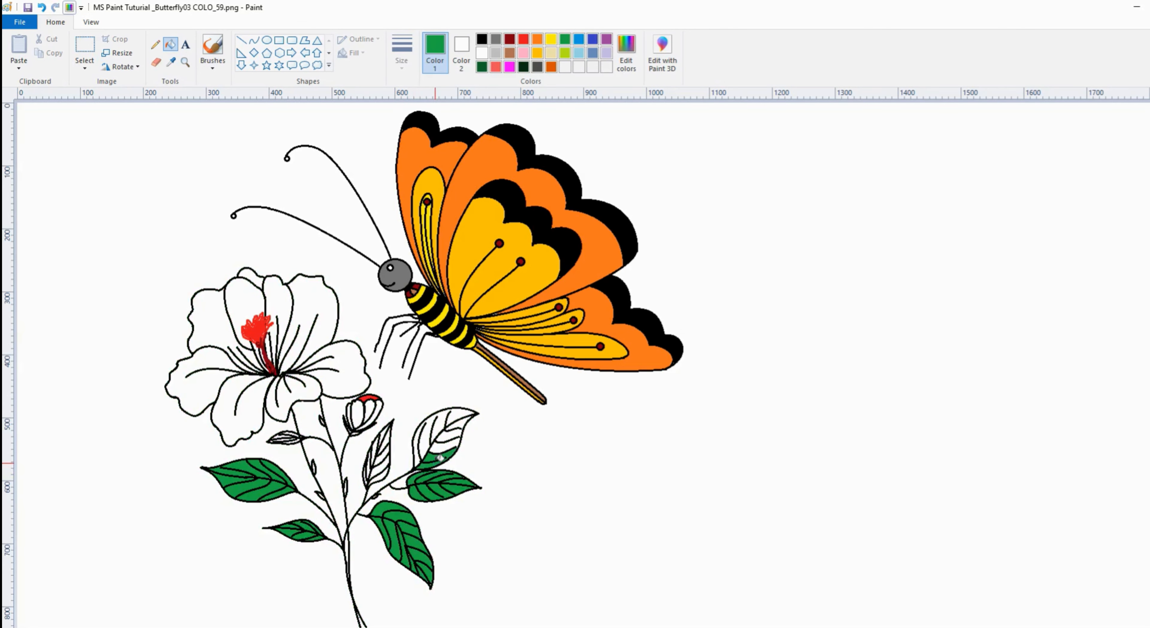
left_click(444, 446)
left_click(458, 427)
left_click(462, 422)
left_click(439, 431)
left_click(417, 440)
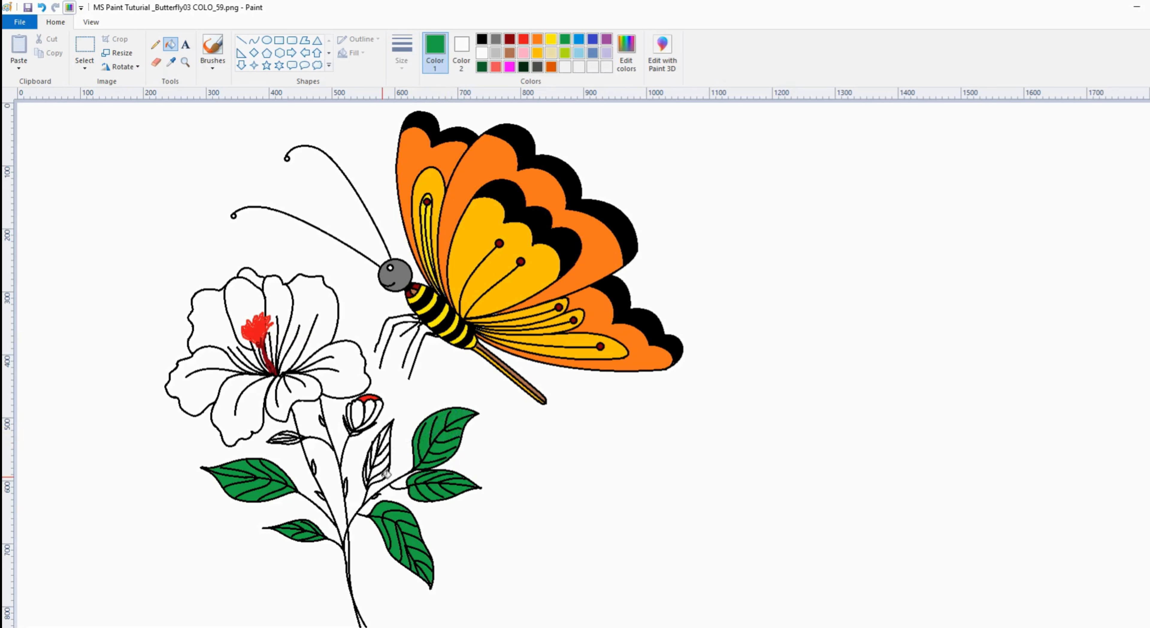
Fill the narrow upright leaf below the bud and the small leaflets along the stems with green.
left_click(386, 473)
left_click(379, 457)
left_click(385, 444)
left_click(388, 437)
left_click(375, 439)
left_click(372, 452)
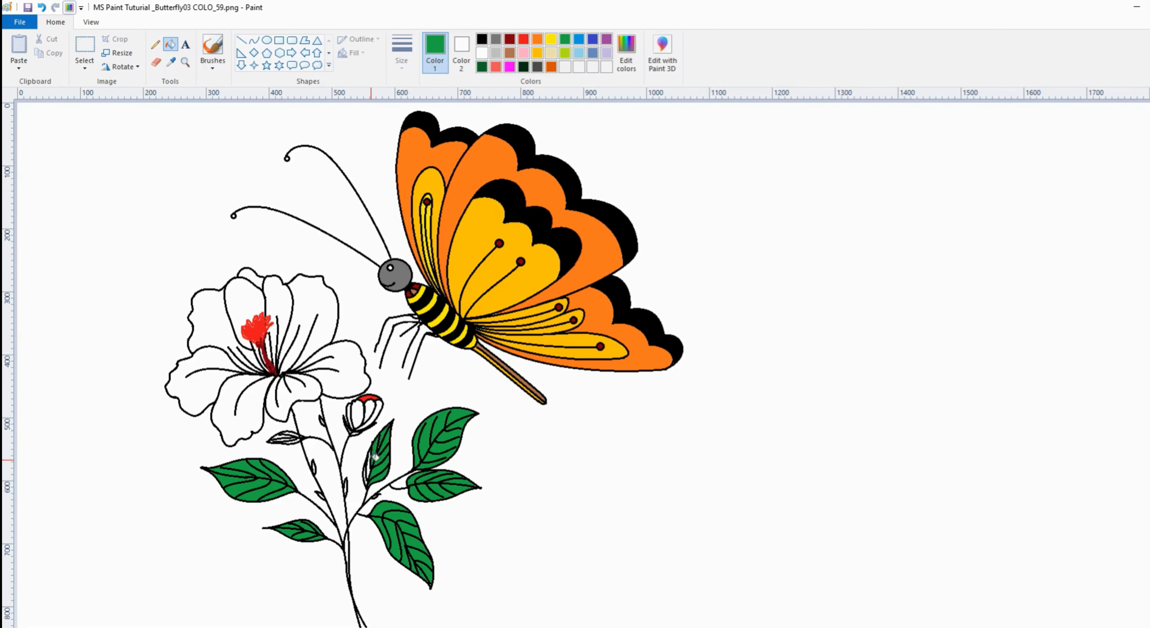
left_click(369, 466)
left_click(367, 476)
left_click(345, 485)
left_click(315, 465)
left_click(285, 438)
Define a custom muted green (RGB 133, 158, 107) and fill the lower sections of the flower bud with it.
left_click(627, 43)
left_click_drag(635, 290, 636, 338)
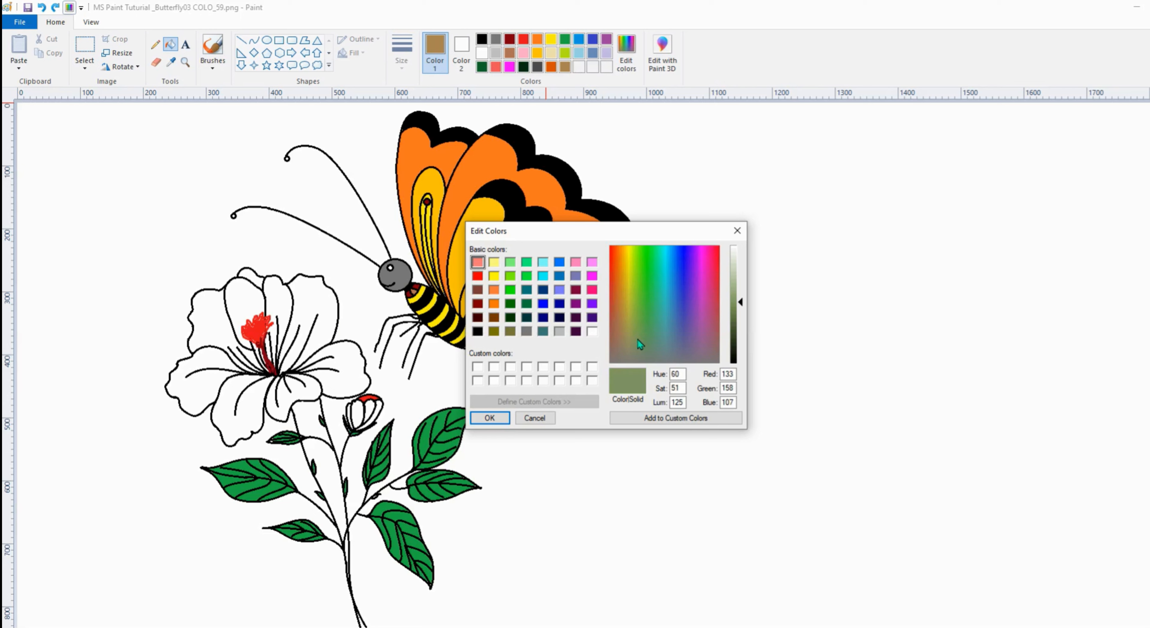
left_click(489, 418)
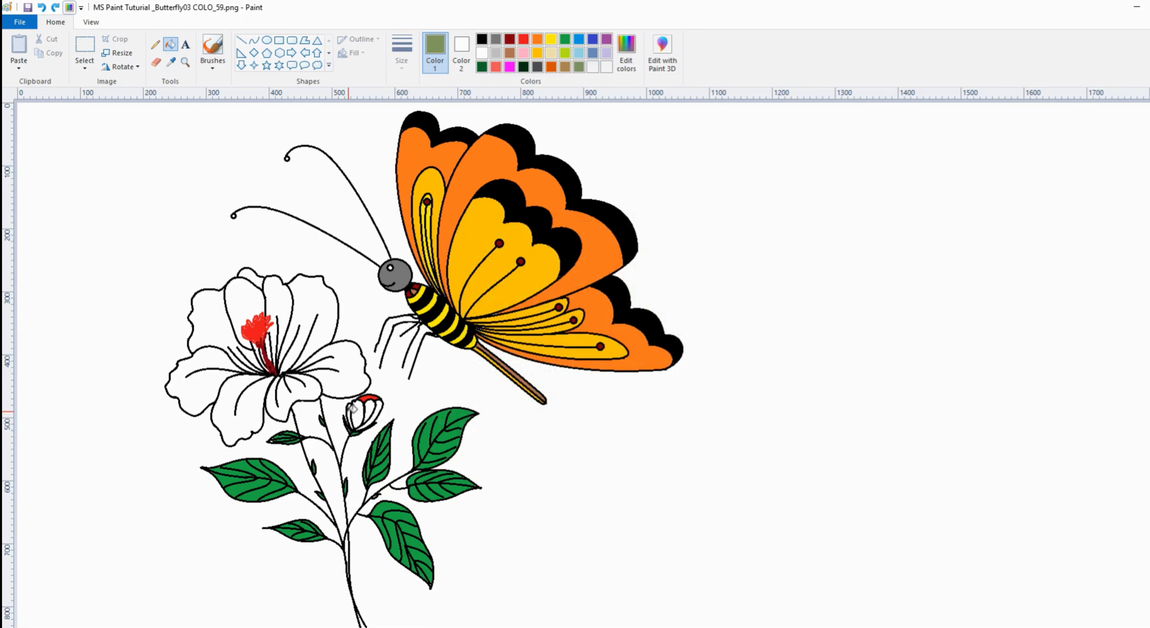
left_click(351, 413)
left_click(363, 410)
left_click(373, 407)
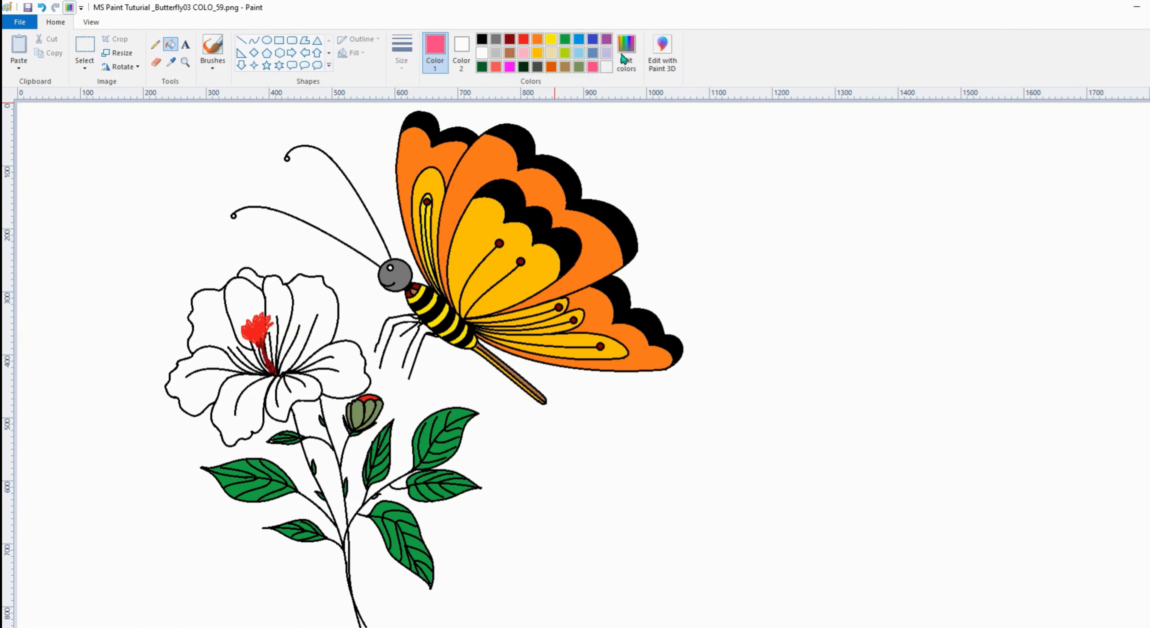
Define a custom deep pink and fill the flower's right-hand and upper petals with it.
left_click(624, 57)
left_click_drag(738, 288, 741, 305)
left_click(489, 417)
left_click(347, 384)
left_click(330, 306)
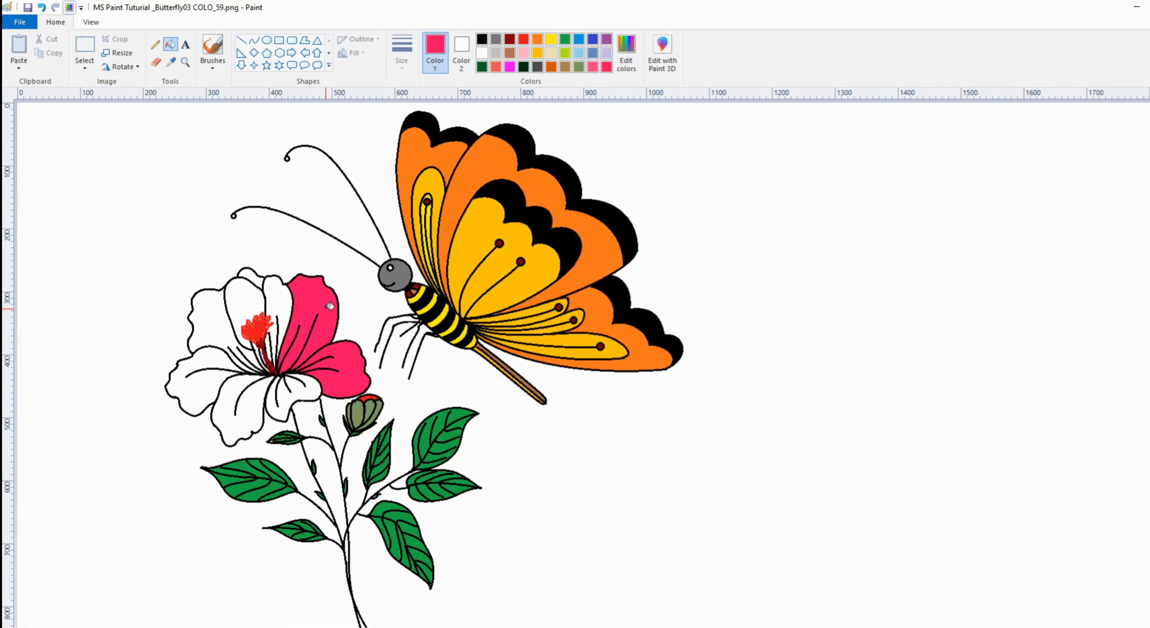
left_click(284, 293)
left_click(253, 285)
left_click(216, 311)
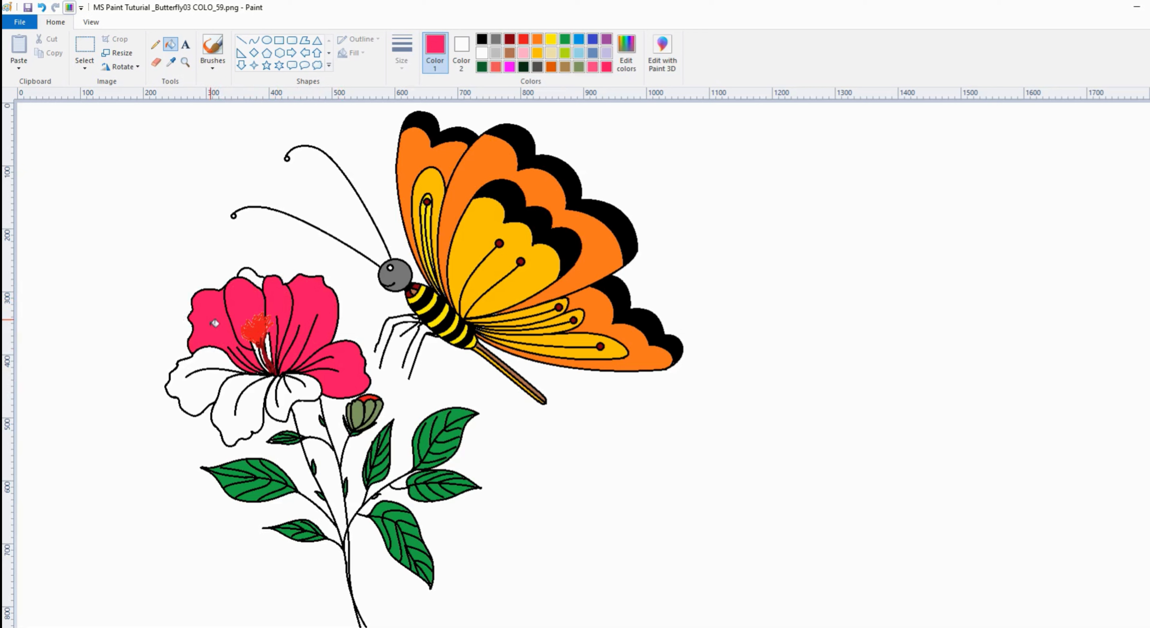
Fill the flower's lower petals, the gap beside the stamen and the small petal tip at the top with deep pink.
left_click(216, 383)
left_click(235, 395)
left_click(287, 396)
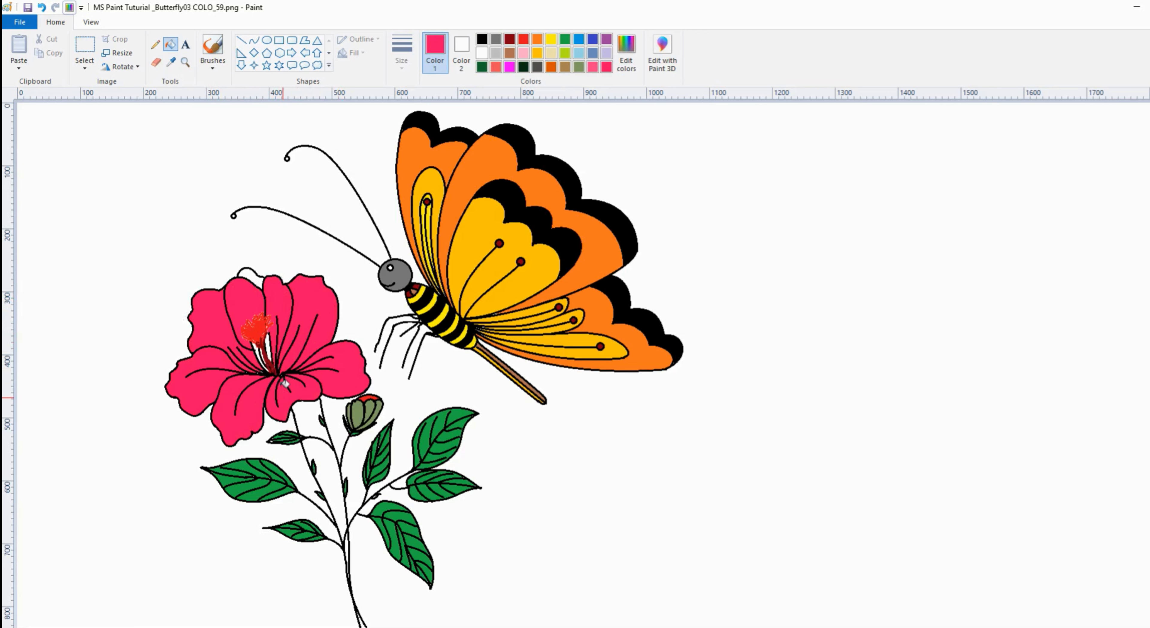
left_click(263, 349)
left_click(253, 272)
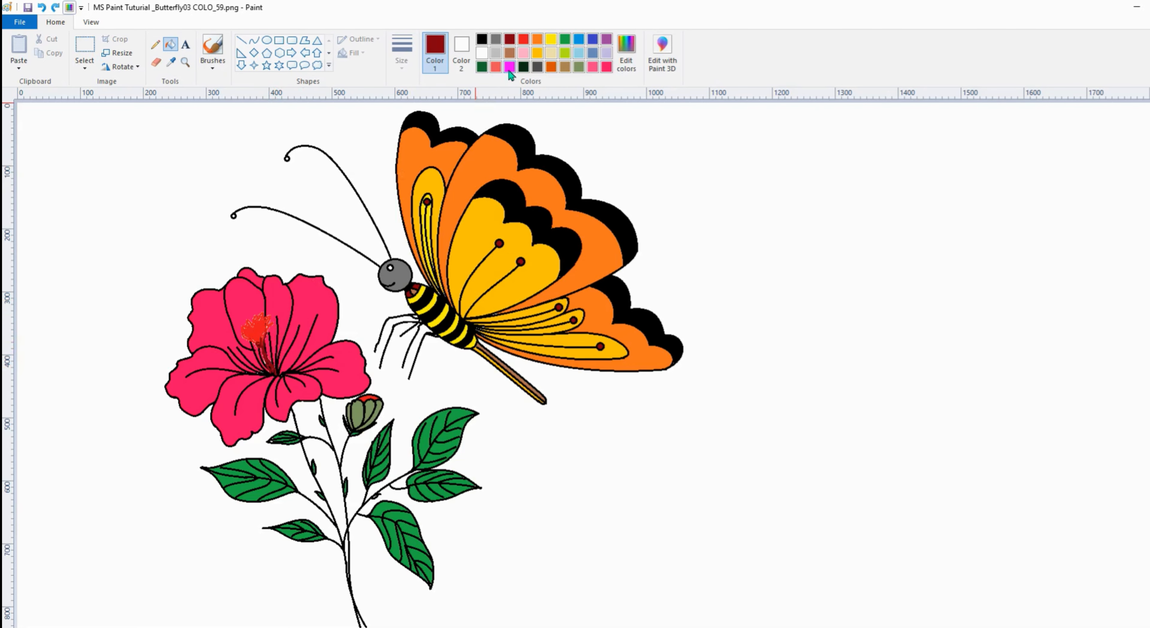
Recolour the tip of the flower's stamen with orange.
left_click(538, 40)
left_click(259, 331)
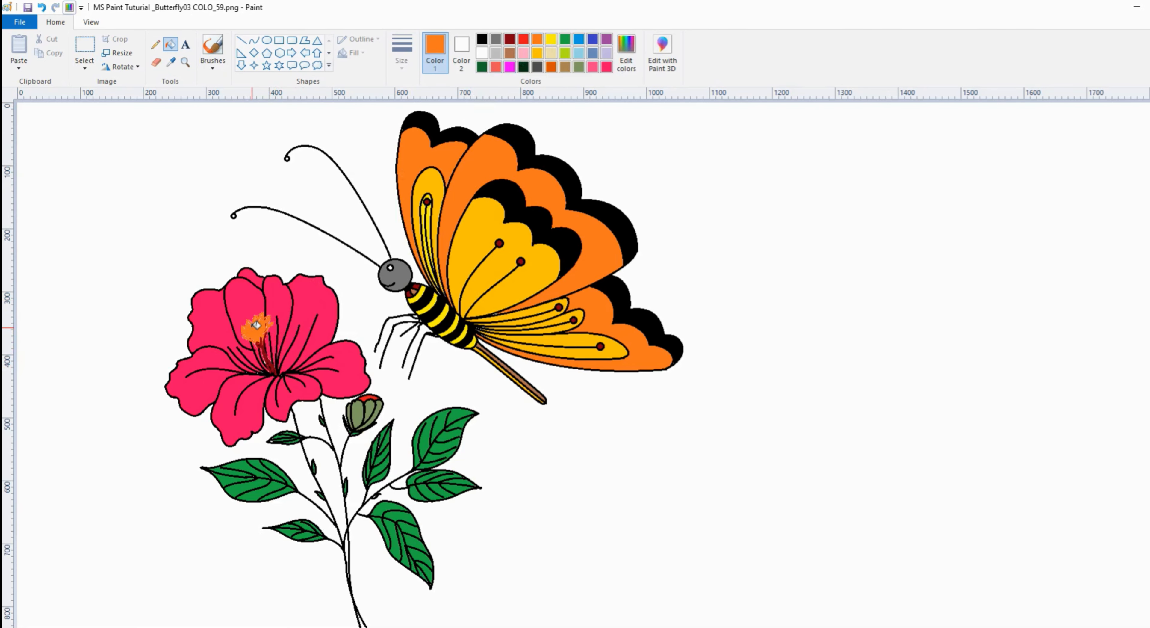